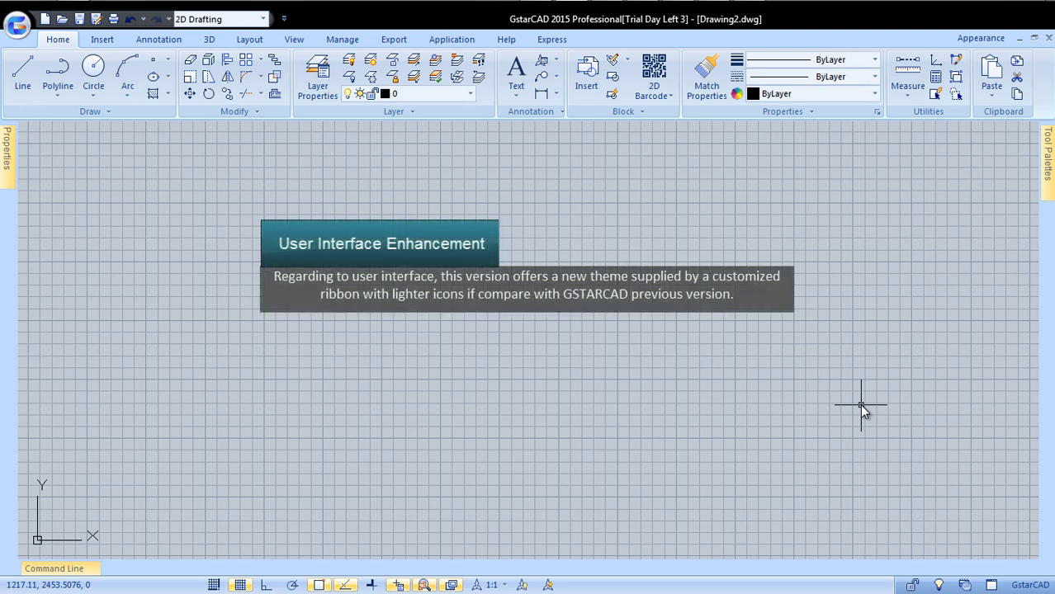
# Step: Apply the GstarCAD 2015 interface theme from the Appearance menu
pyautogui.click(980, 38)
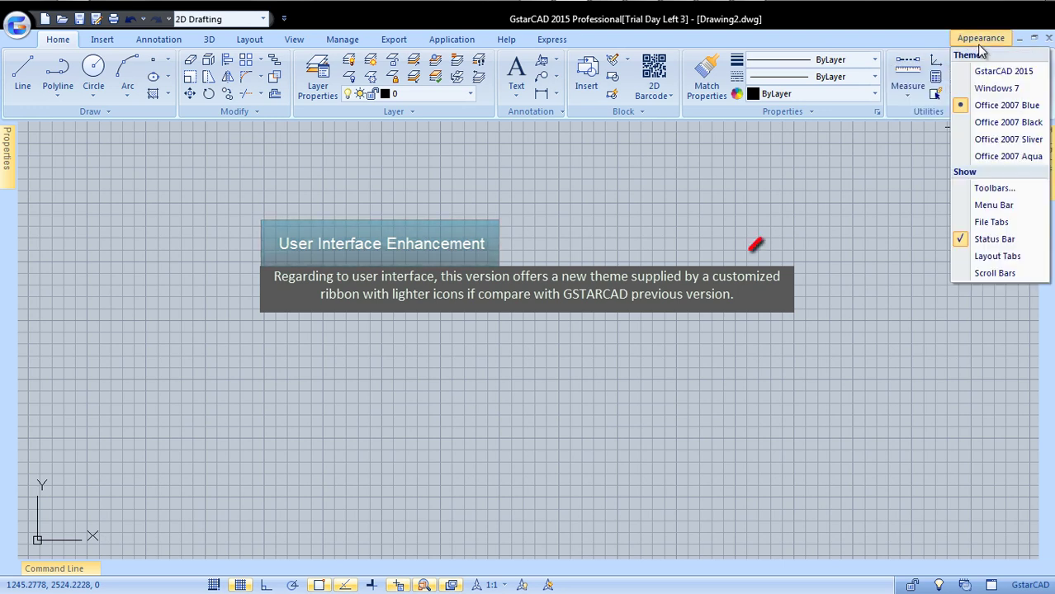
pyautogui.click(1000, 71)
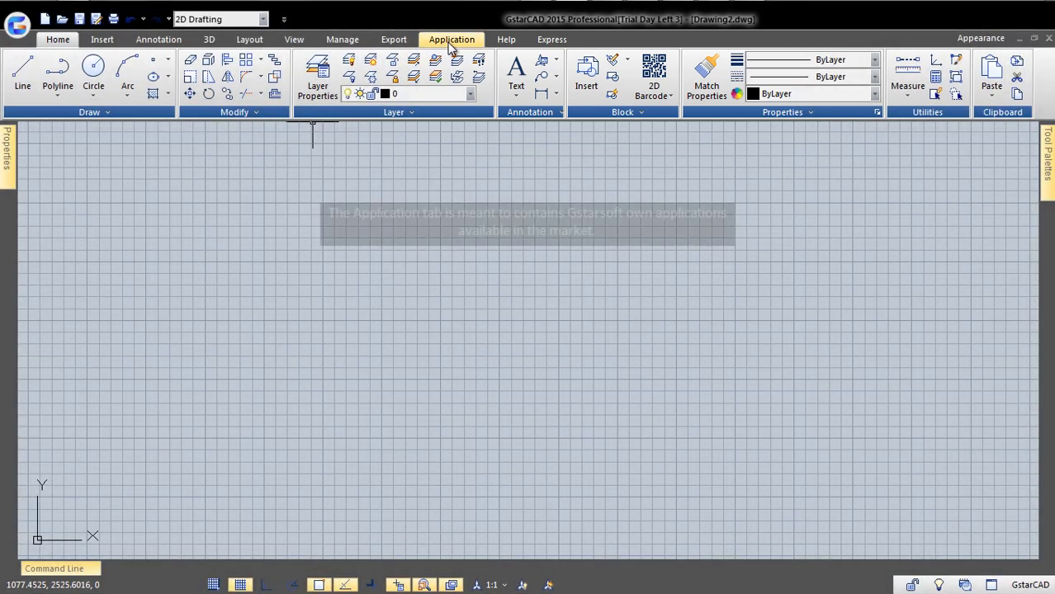
# Step: Launch the GstarCAD MC mobile app web page from the Application tab
pyautogui.click(451, 44)
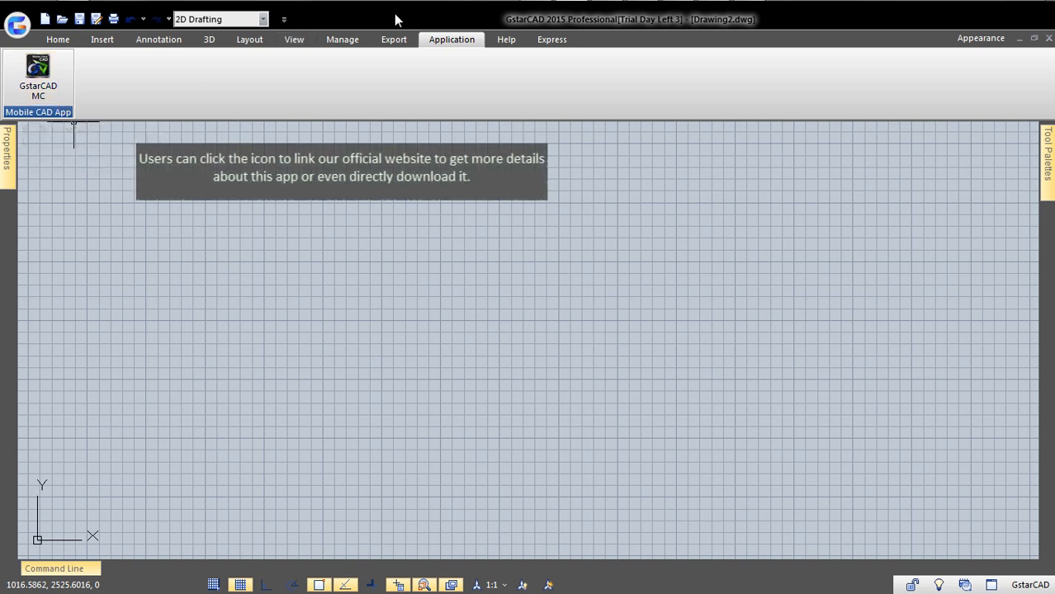
pyautogui.click(543, 12)
pyautogui.moveTo(507, 202)
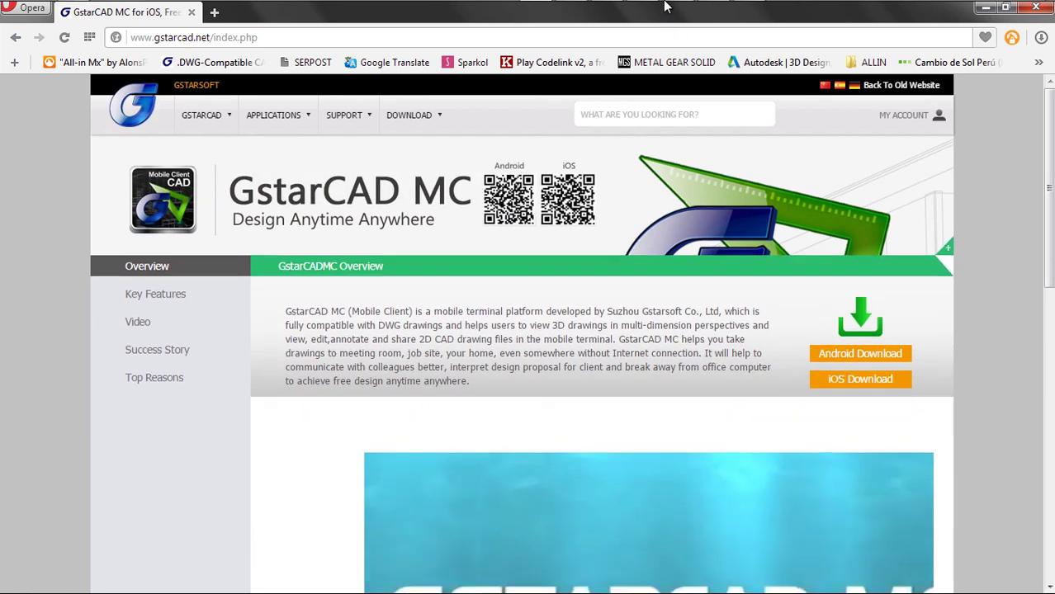
# Step: Leave the GstarCAD MC page in Opera and return to the GstarCAD drawing
pyautogui.click(571, 11)
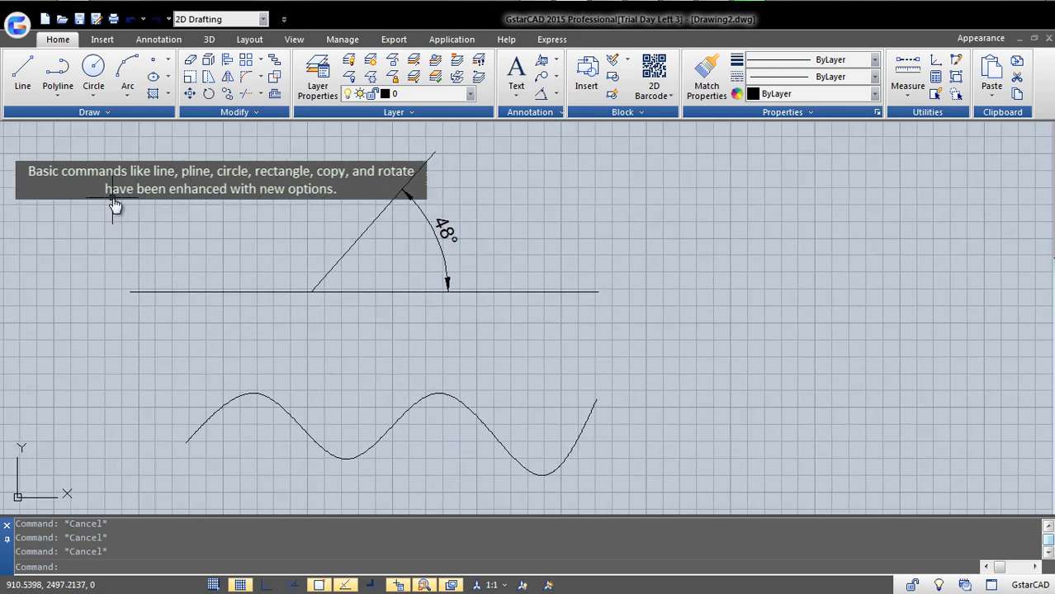
# Step: Draw a rectangle with REC, starting on the horizontal line
pyautogui.write('re')
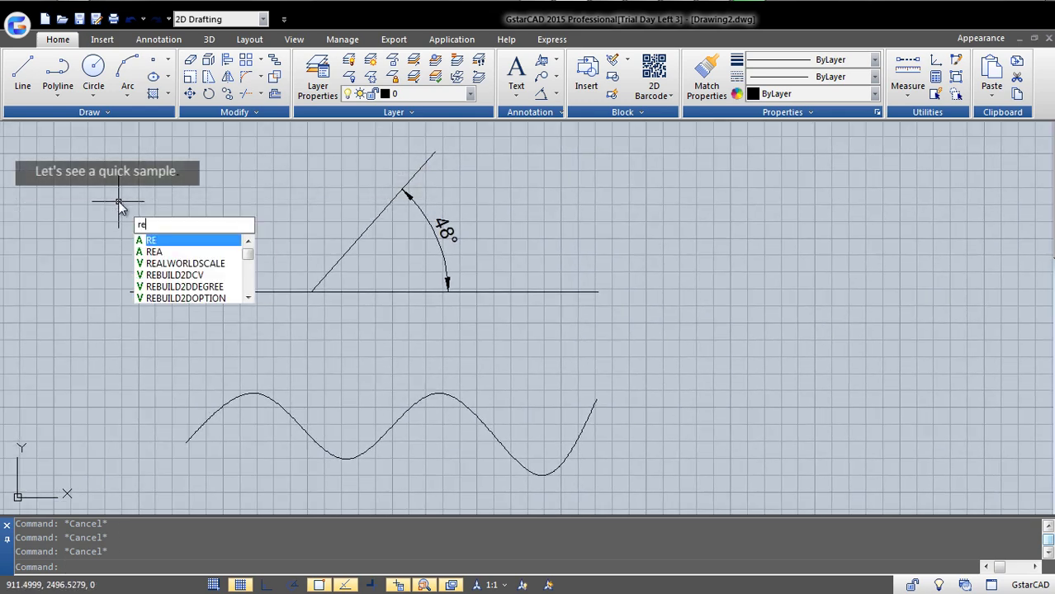
pyautogui.write('c')
pyautogui.press('Return')
pyautogui.click(139, 211)
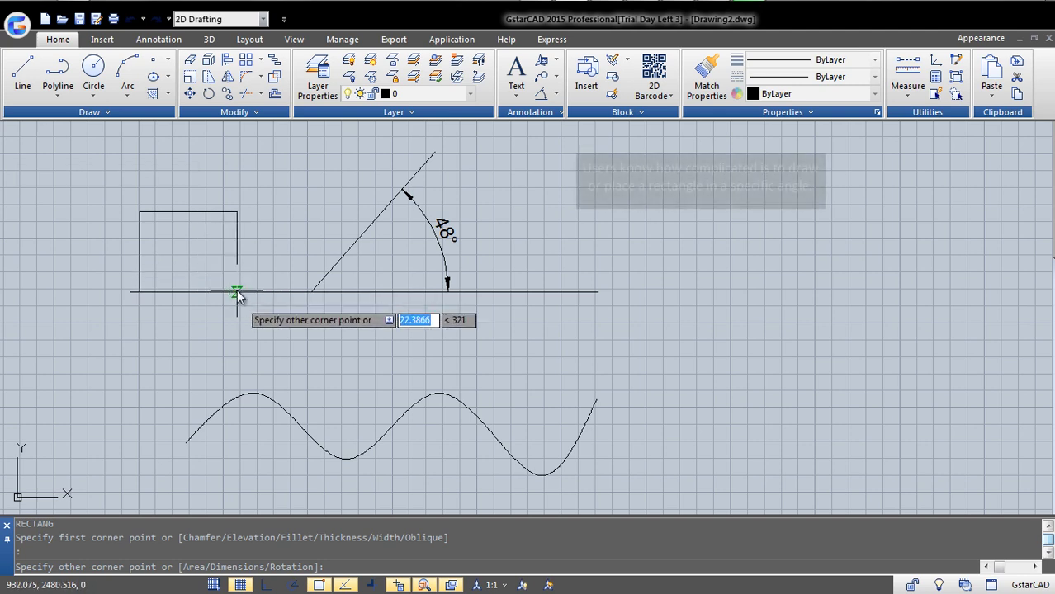
pyautogui.click(237, 290)
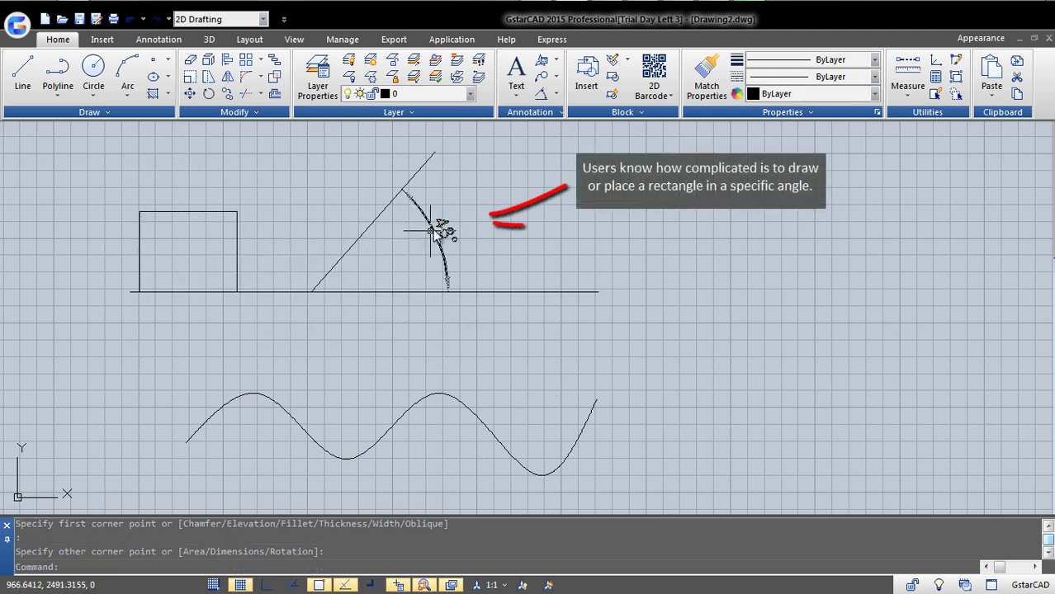
# Step: Rotate the rectangle about its lower corner to a new angle
pyautogui.write('ro')
pyautogui.press('Return')
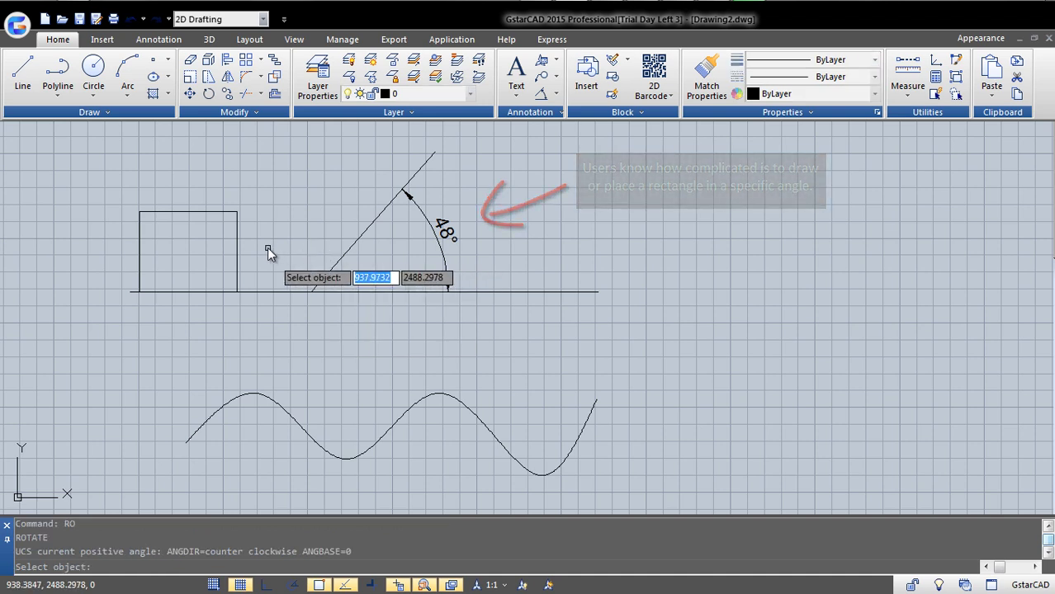
pyautogui.moveTo(266, 247); pyautogui.dragTo(182, 283)
pyautogui.press('Return')
pyautogui.click(143, 294)
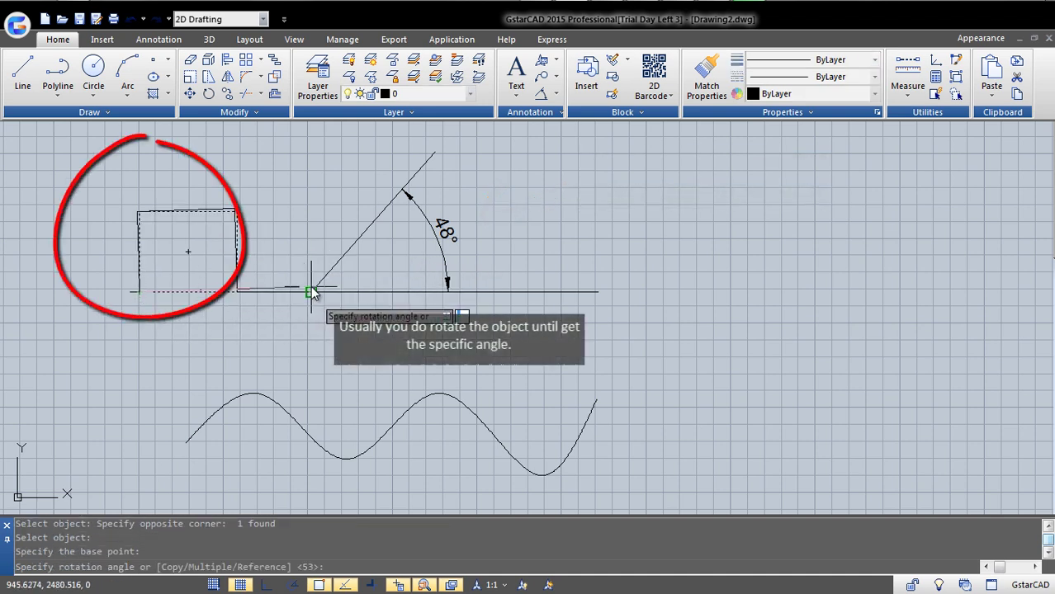
pyautogui.click(229, 190)
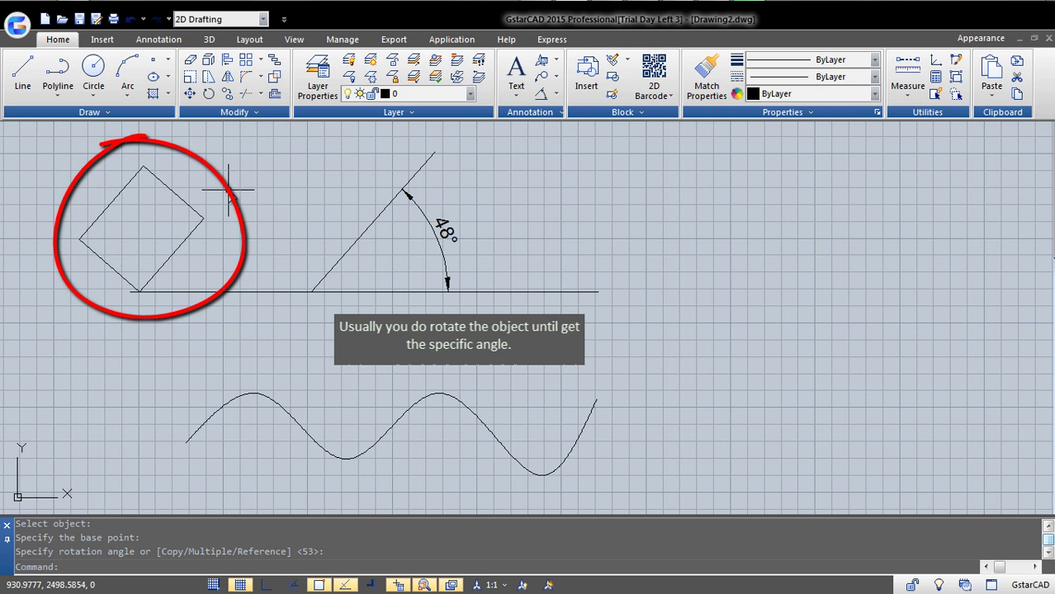
# Step: Draw an oblique rectangle from the intersection along the 48° line
pyautogui.click(59, 97)
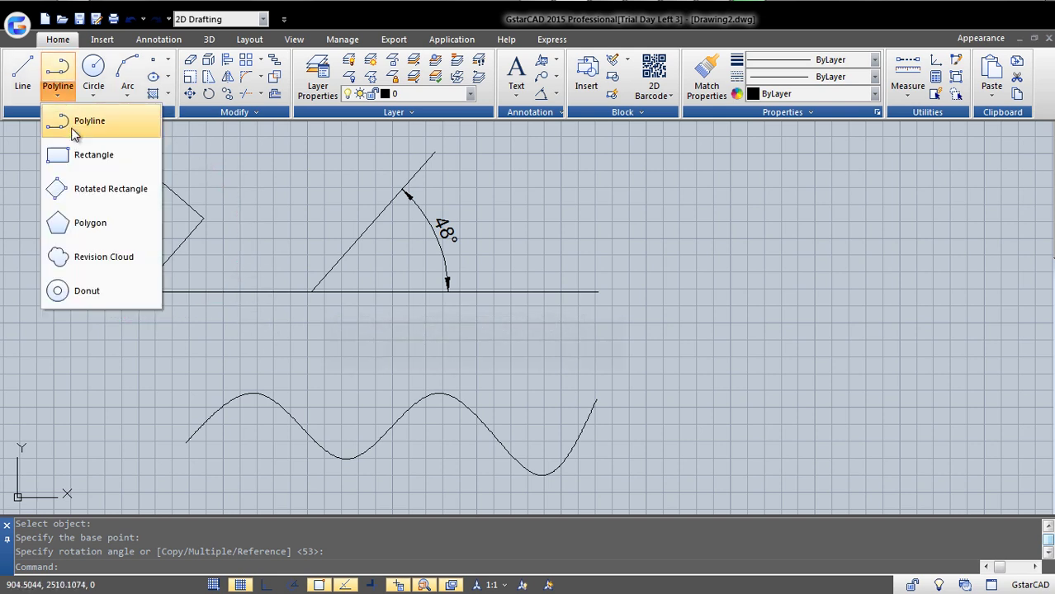
pyautogui.click(103, 189)
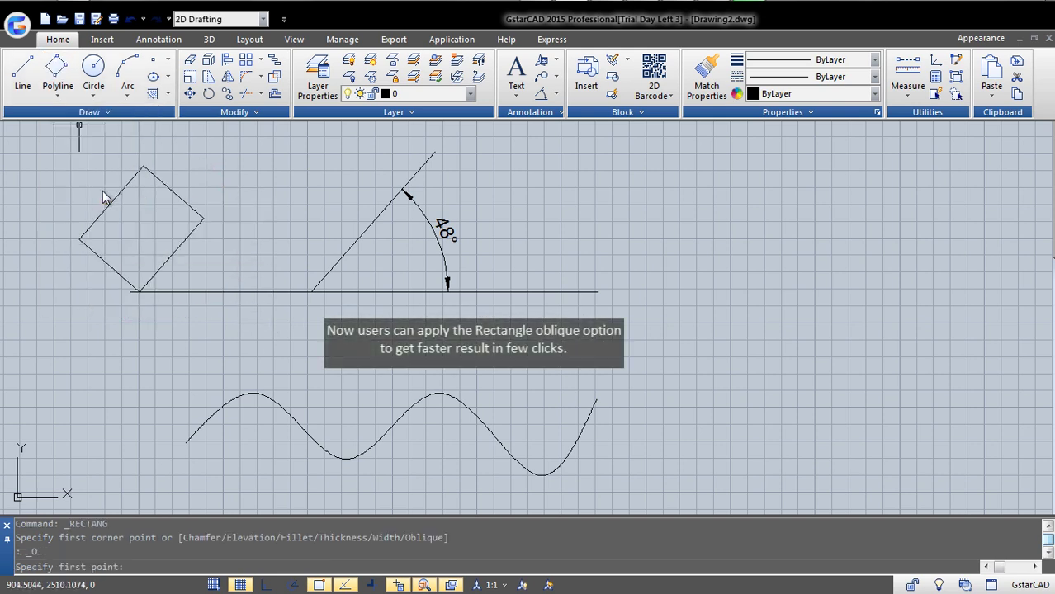
pyautogui.click(312, 290)
pyautogui.click(380, 213)
pyautogui.click(321, 185)
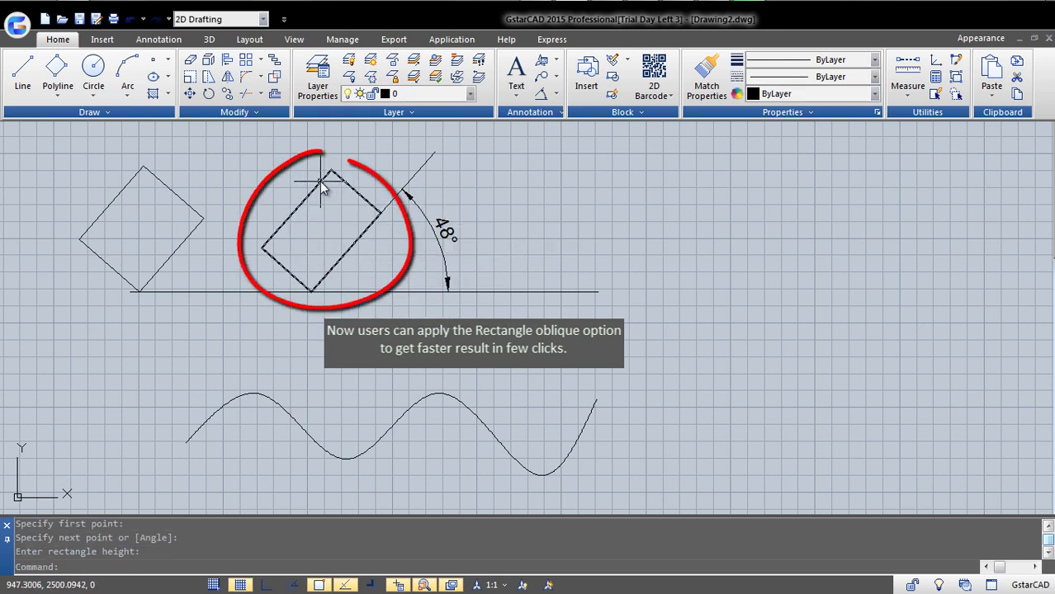
pyautogui.click(93, 99)
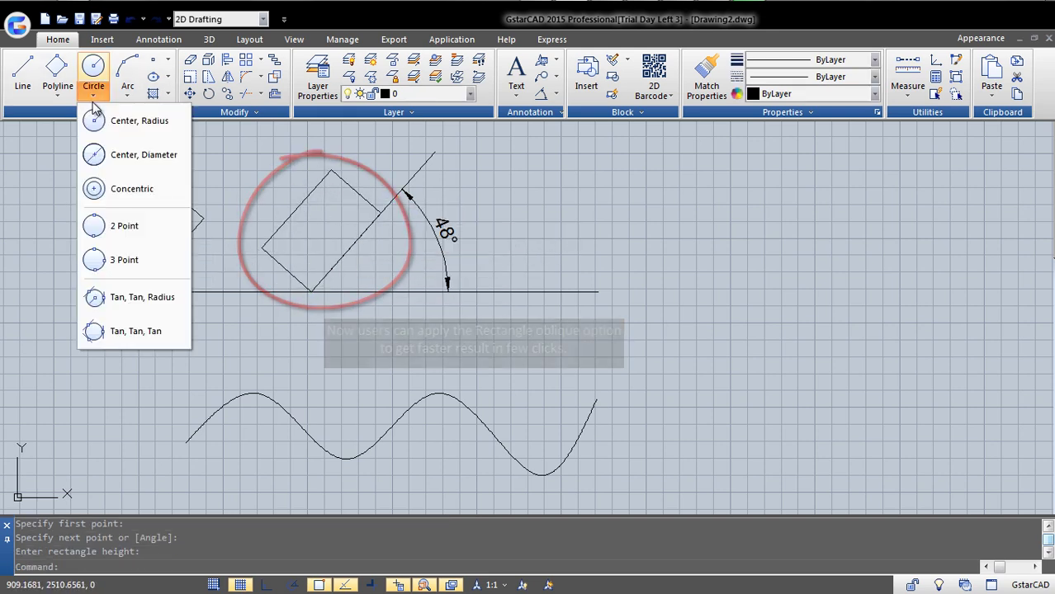
# Step: Draw concentric circles of radius 3 and 6 at the wave's left end
pyautogui.click(109, 188)
pyautogui.click(186, 442)
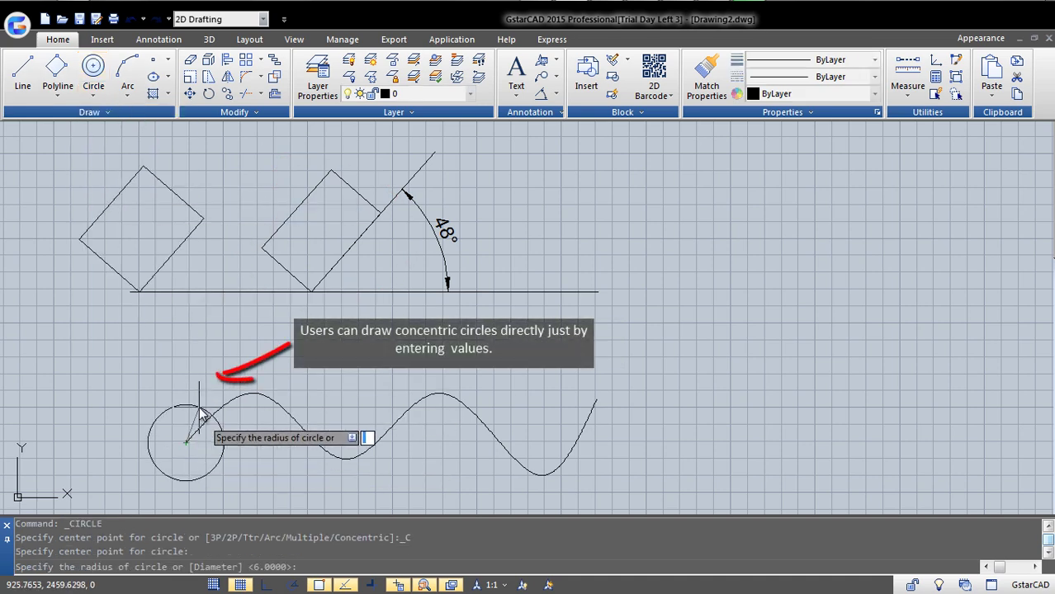
pyautogui.write('3')
pyautogui.press('Return')
pyautogui.write('6')
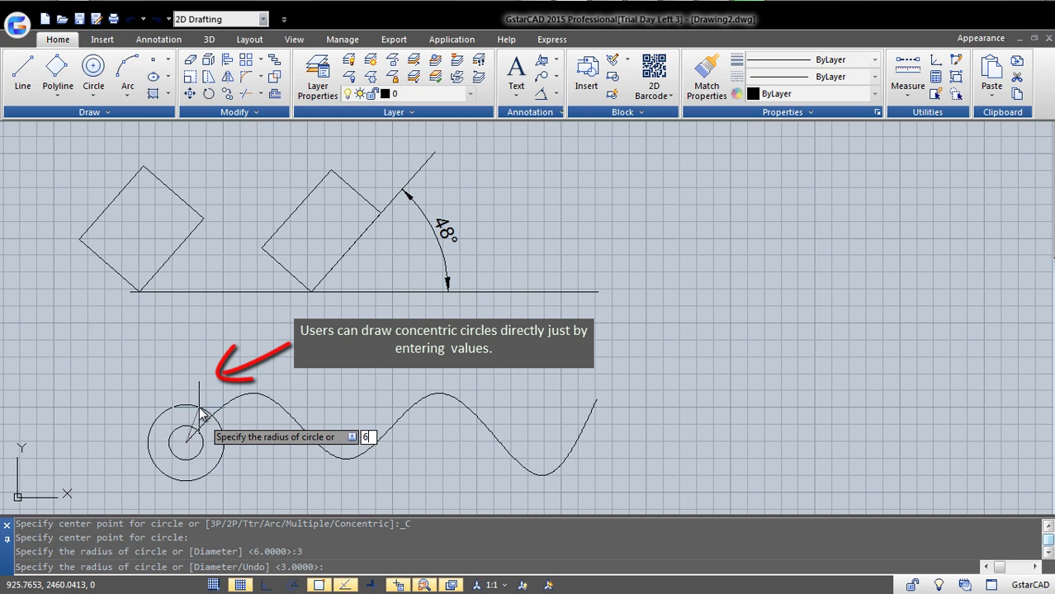
pyautogui.press('Return')
pyautogui.press('Escape')
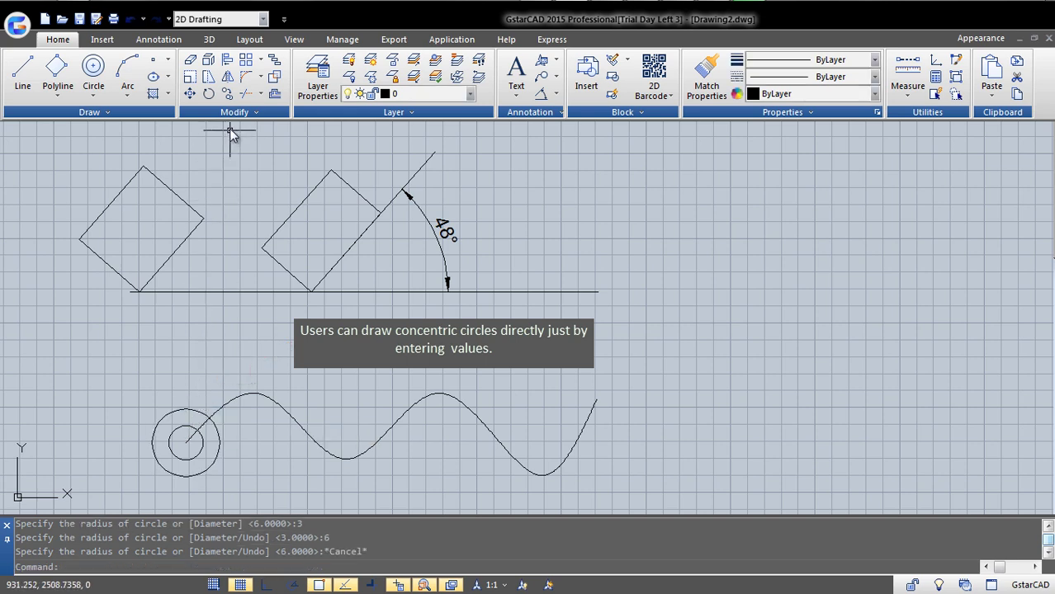
# Step: Copy both circles along the wave path, divided into six evenly spaced copies
pyautogui.click(225, 88)
pyautogui.click(235, 463)
pyautogui.click(189, 459)
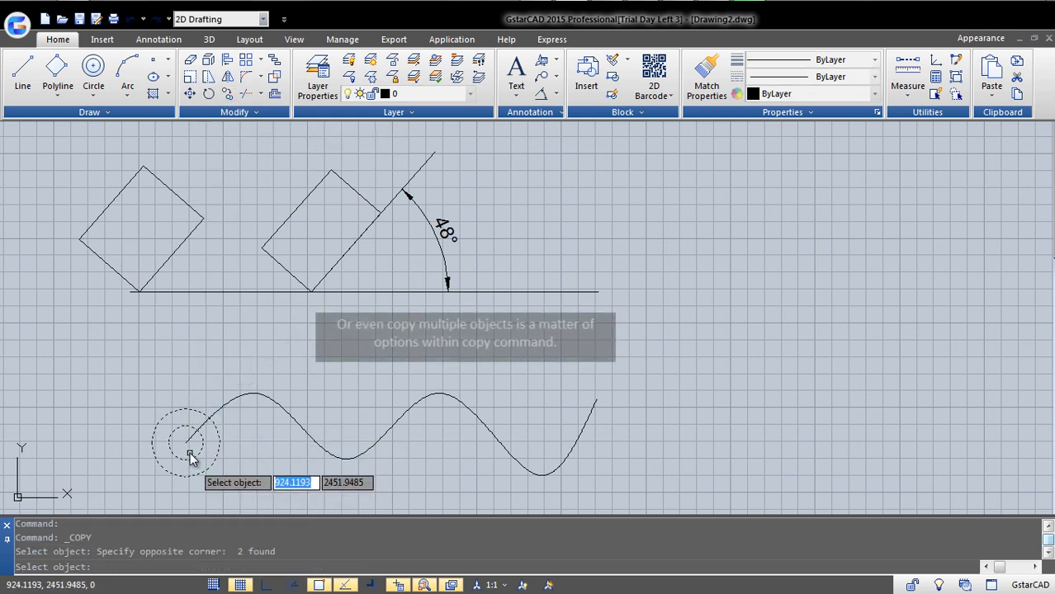
pyautogui.press('Return')
pyautogui.click(186, 442)
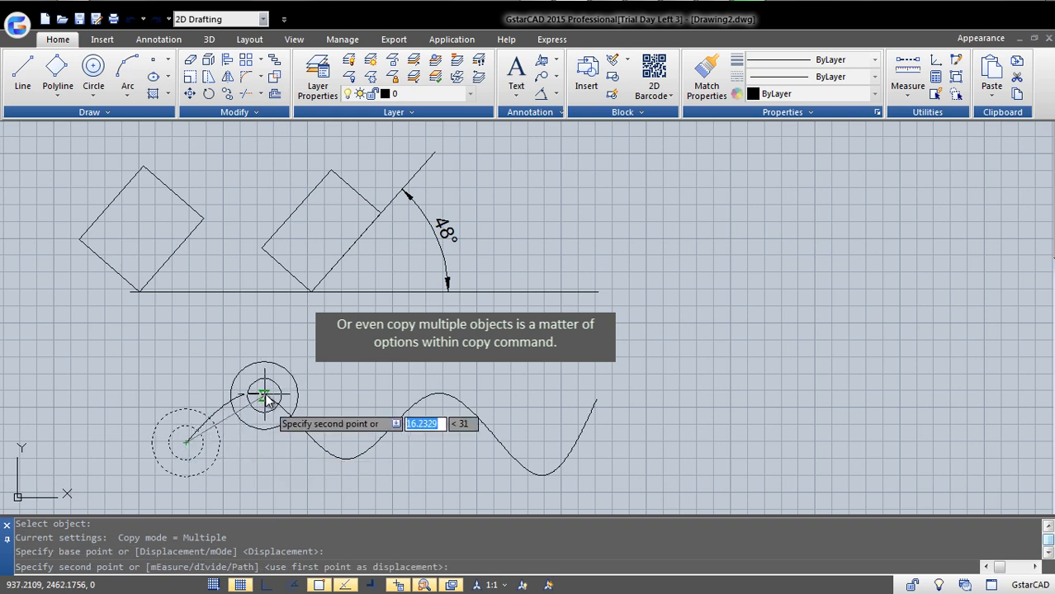
pyautogui.write('p')
pyautogui.press('Return')
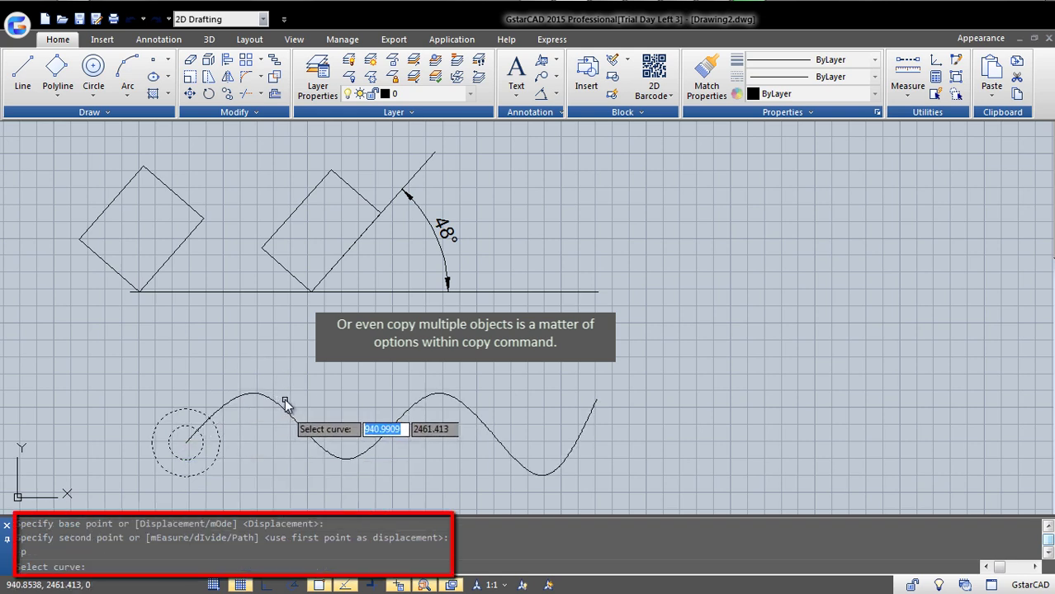
pyautogui.click(276, 402)
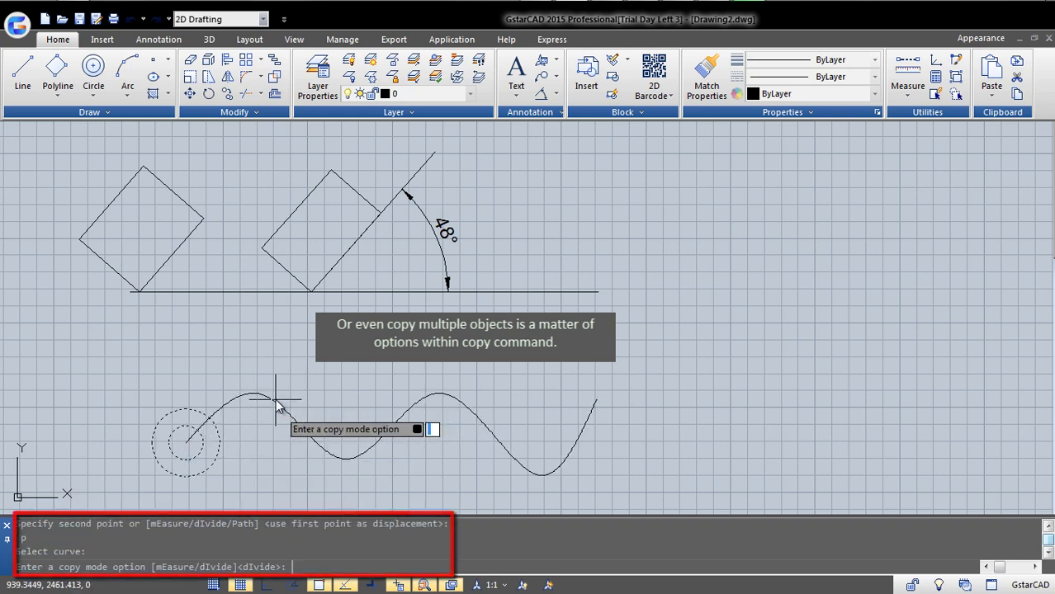
pyautogui.write('i')
pyautogui.press('Return')
pyautogui.write('6')
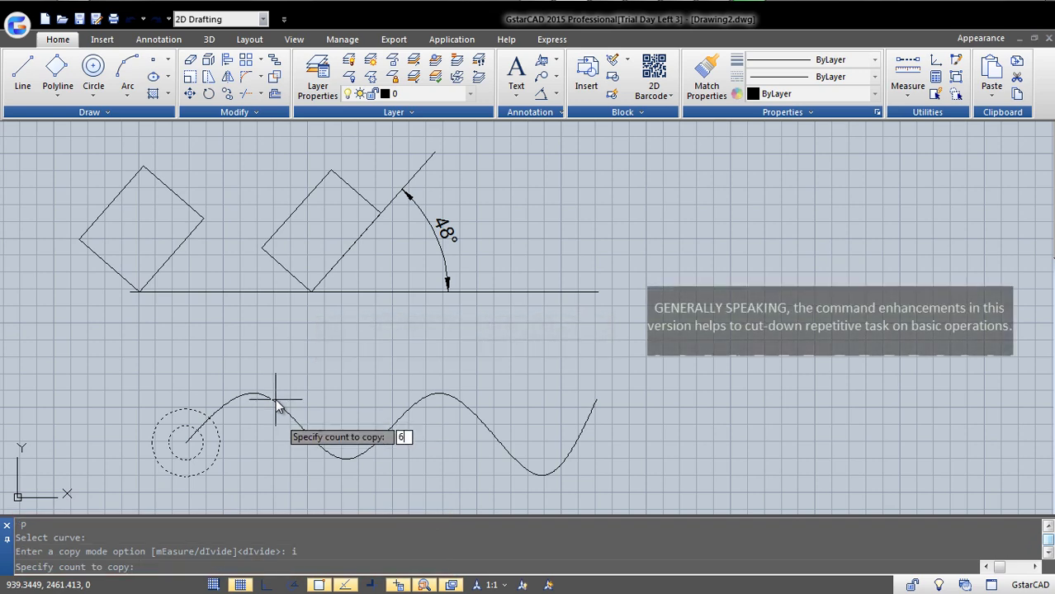
pyautogui.press('Return')
pyautogui.moveTo(647, 377); pyautogui.dragTo(797, 386, button='middle')
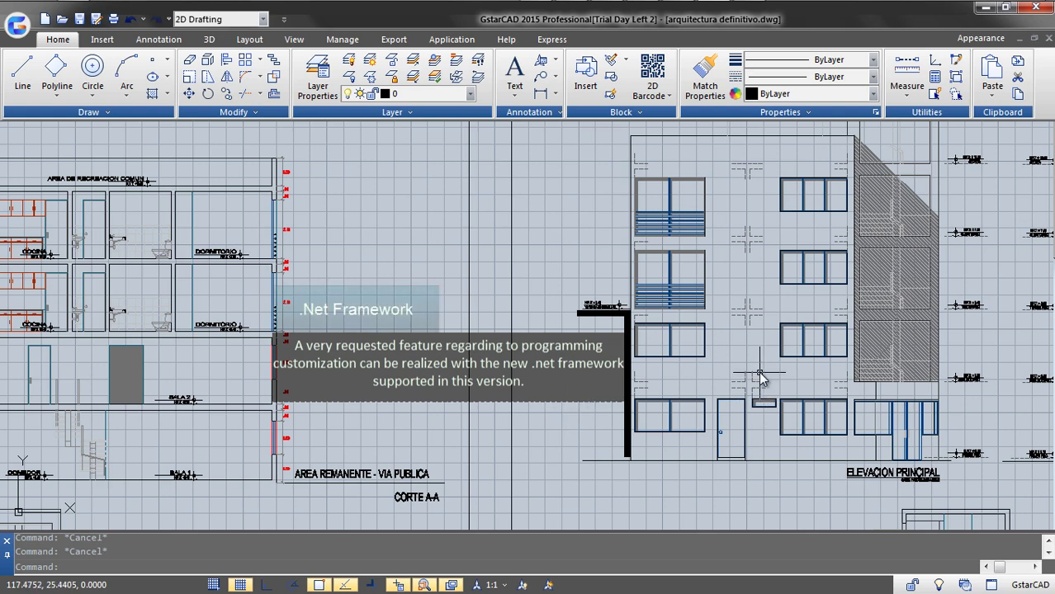
# Step: Stretch the window shading's top-left grip out into a slanted wedge
pyautogui.moveTo(759, 378); pyautogui.dragTo(691, 414, button='middle')
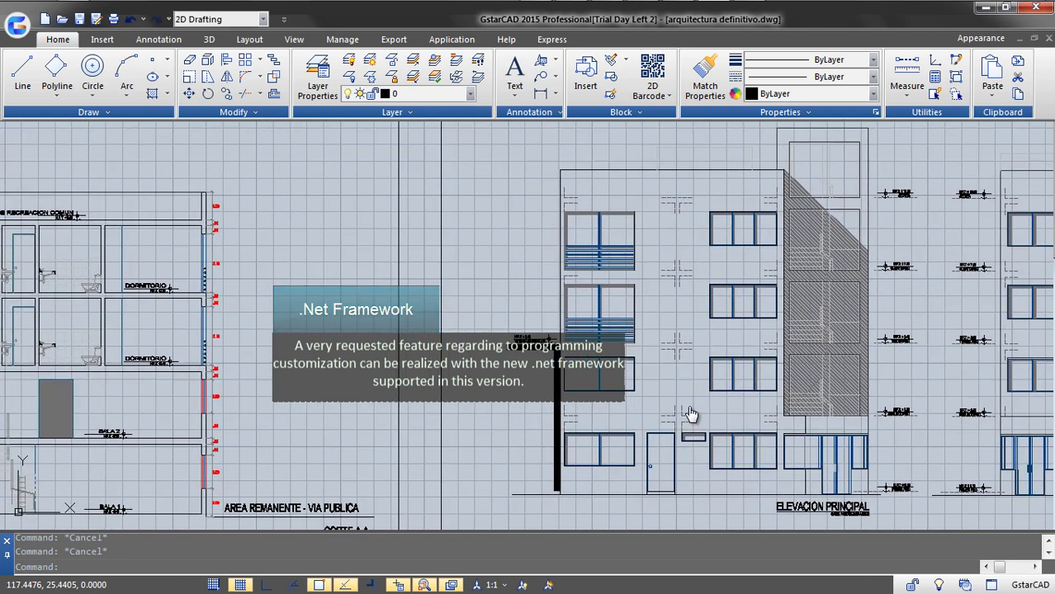
pyautogui.scroll(1, 561, 230)
pyautogui.scroll(3, 561, 230)
pyautogui.scroll(1, 569, 236)
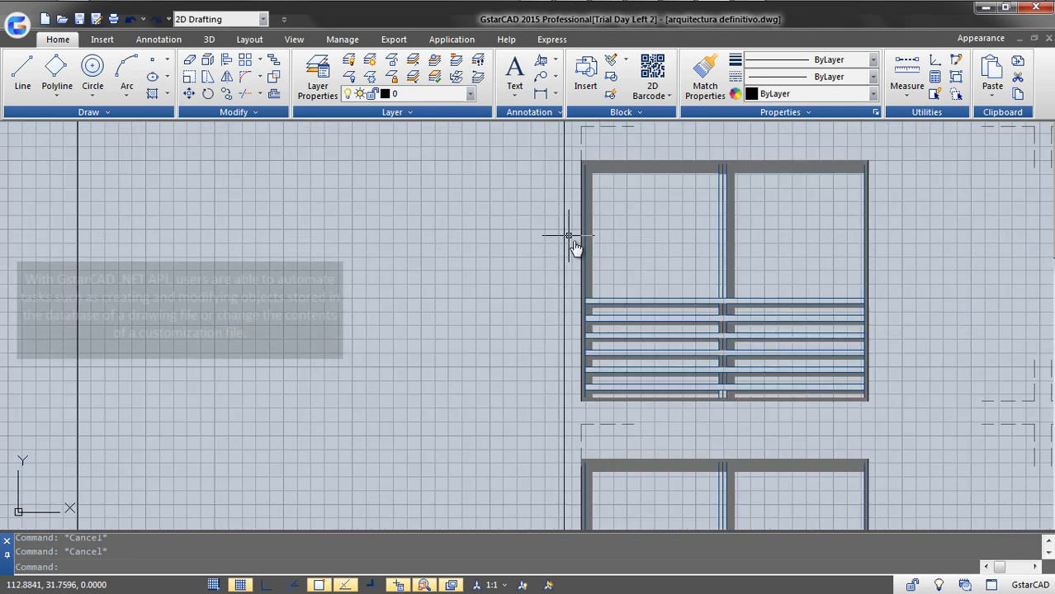
pyautogui.click(582, 248)
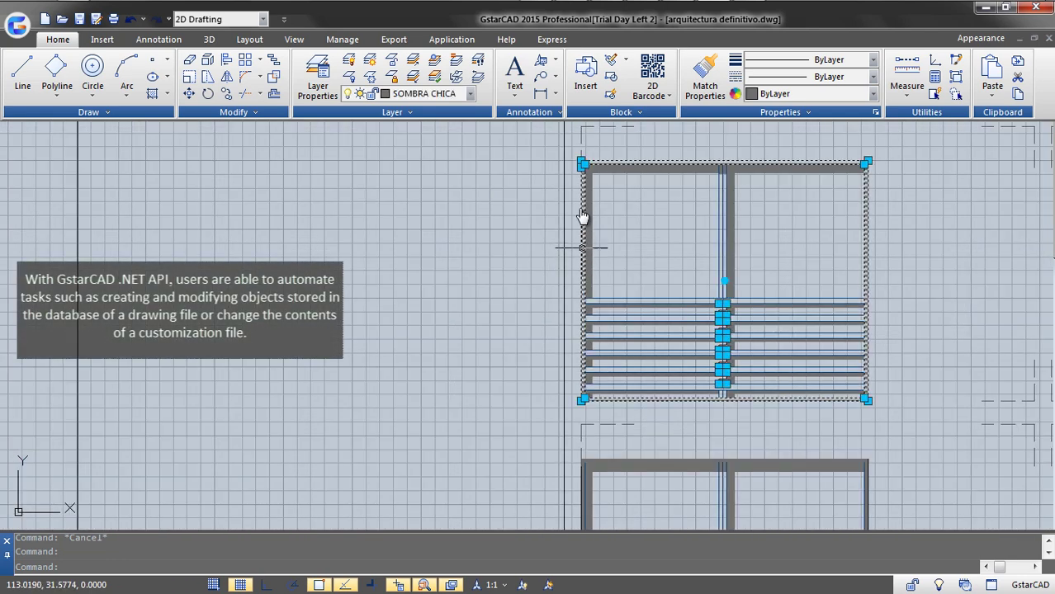
pyautogui.click(582, 162)
pyautogui.click(501, 195)
pyautogui.press('Escape')
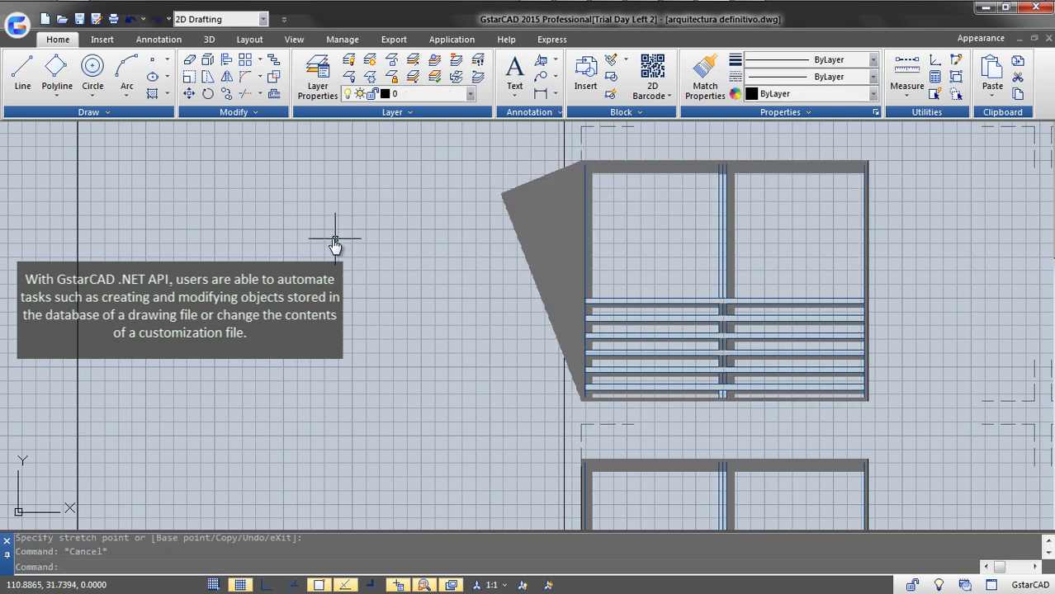
# Step: Draw a line from the wedge tip toward the lower left
pyautogui.write('l')
pyautogui.press('Return')
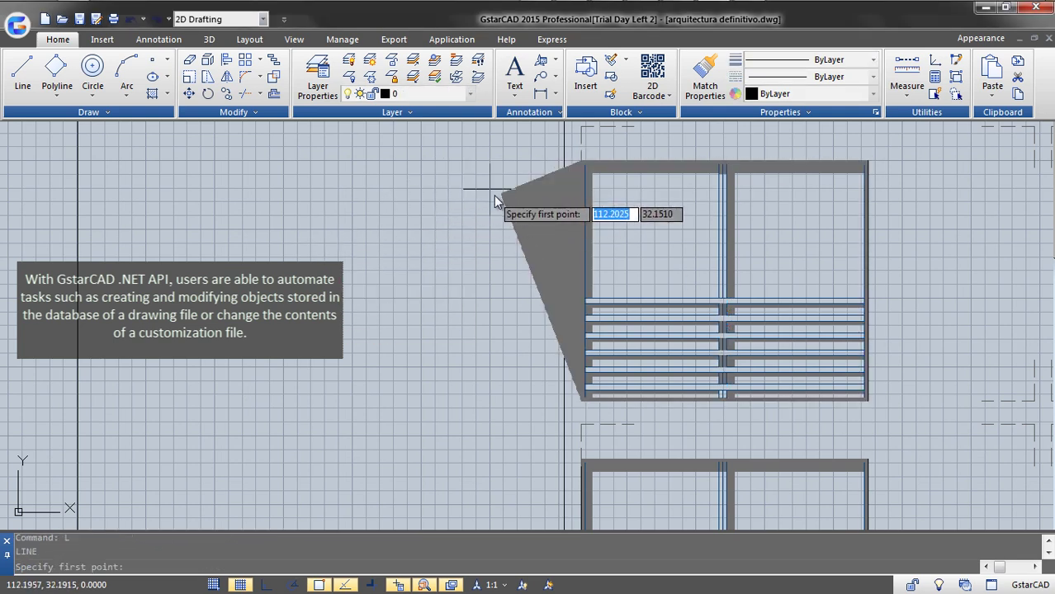
pyautogui.click(501, 197)
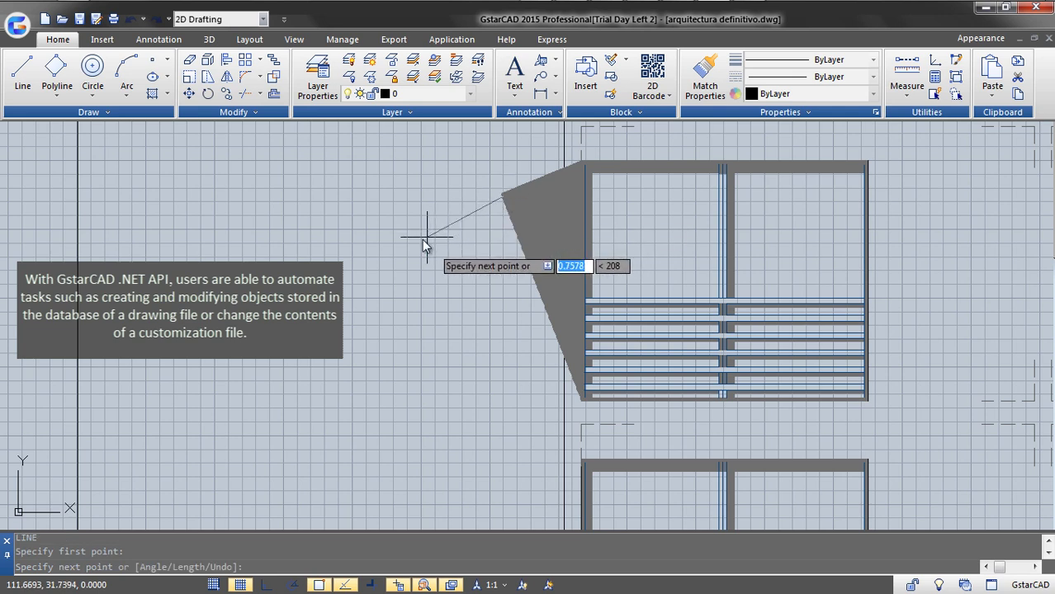
pyautogui.click(380, 261)
pyautogui.press('Escape')
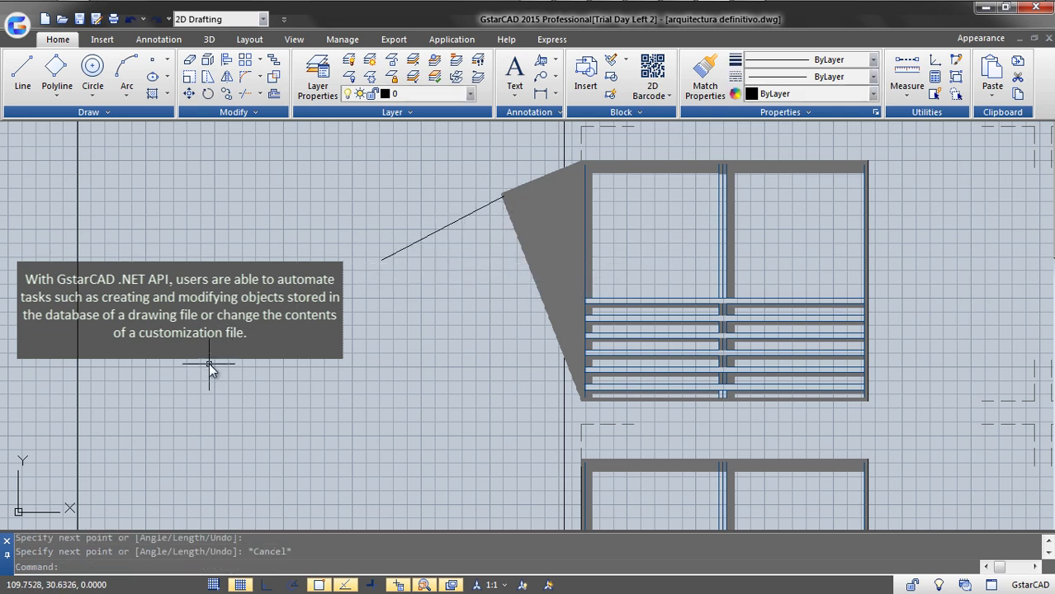
# Step: Load the addline.dll assembly with NETLOAD and enter its add command
pyautogui.write('net')
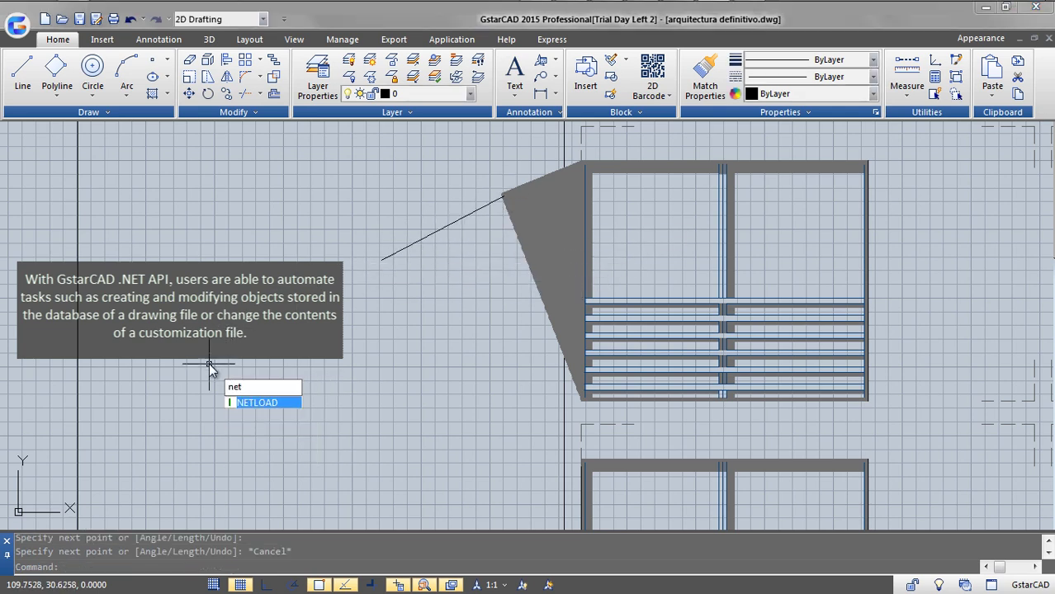
pyautogui.press('Return')
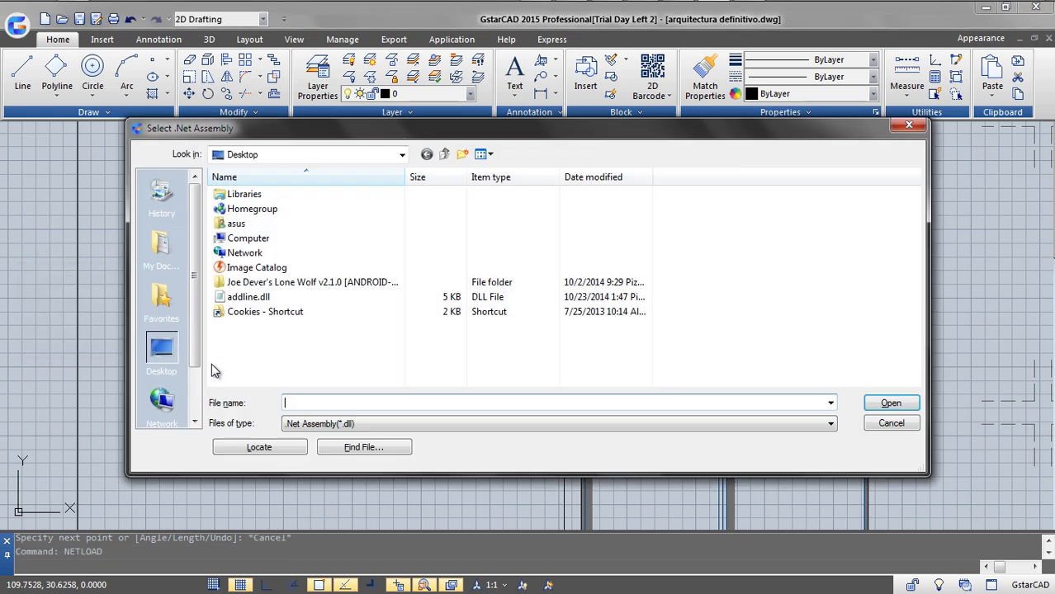
pyautogui.click(248, 297)
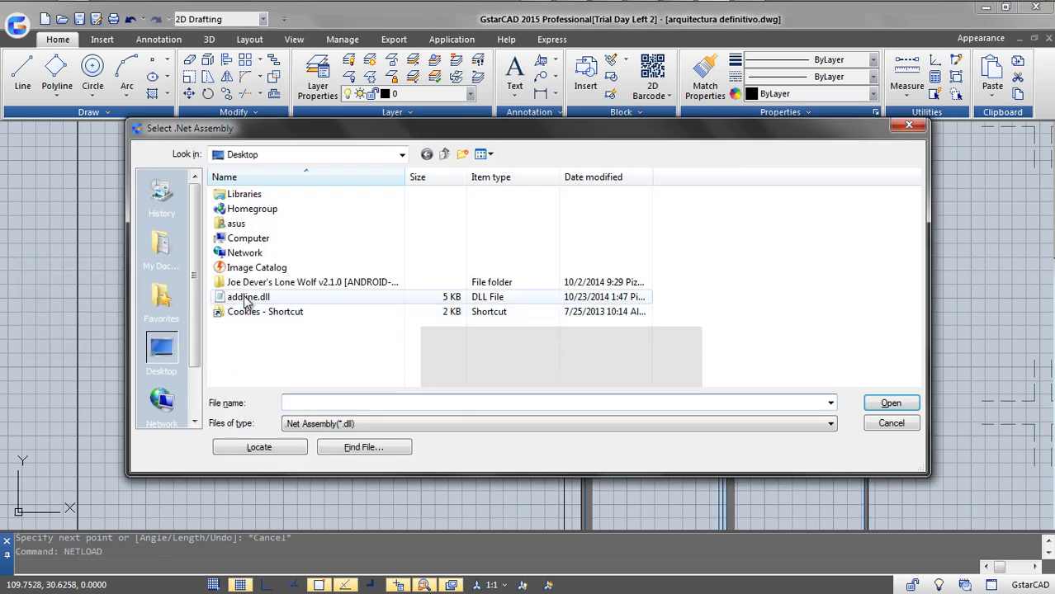
pyautogui.click(885, 403)
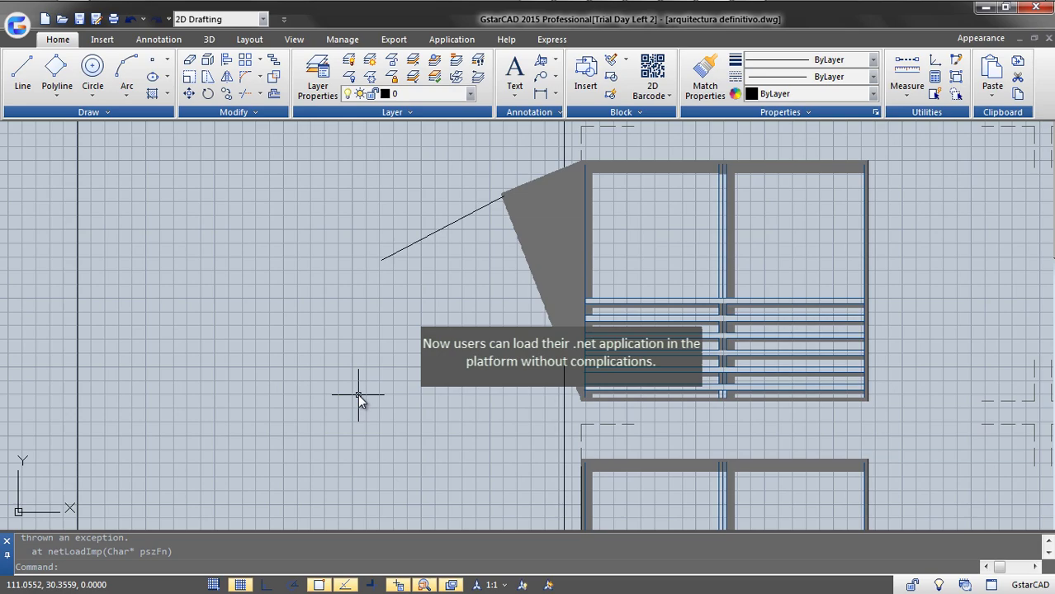
pyautogui.write('add')
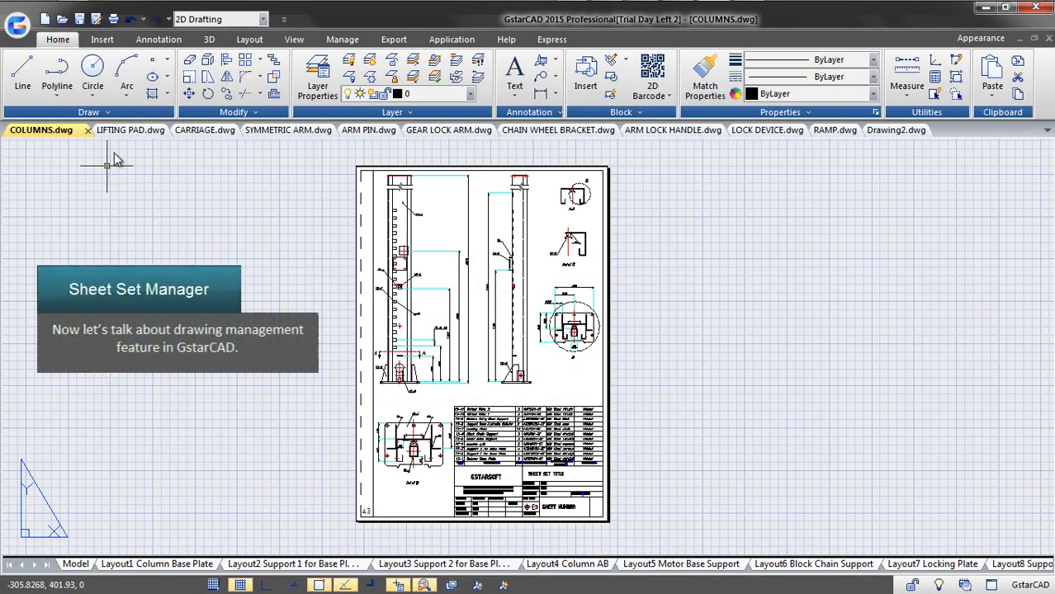
# Step: Flip through each part drawing tab, LIFTING PAD to RAMP, ending on Drawing2
pyautogui.click(131, 130)
pyautogui.click(206, 129)
pyautogui.click(279, 132)
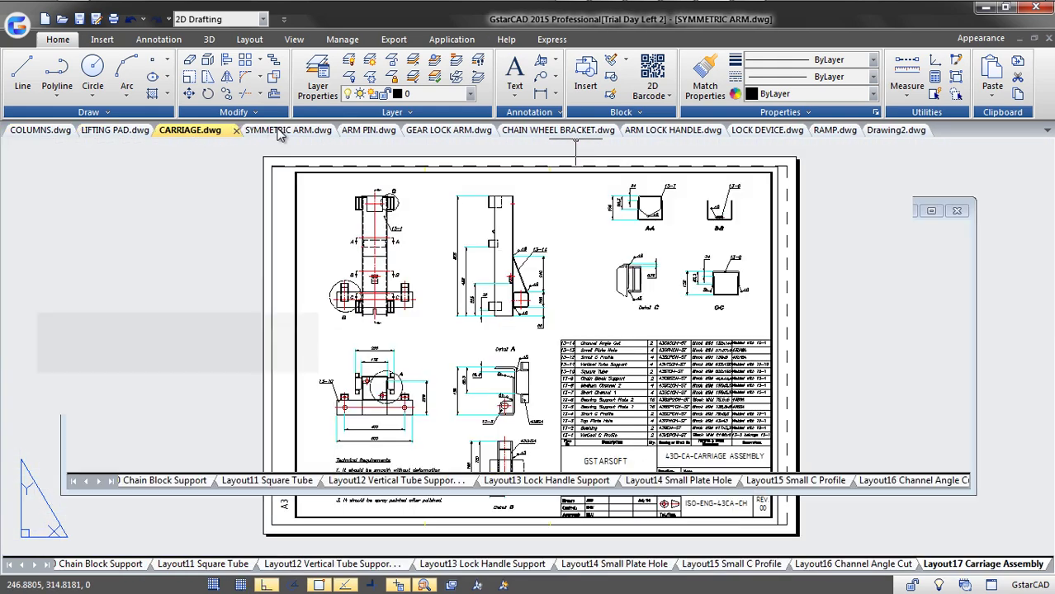
pyautogui.click(355, 129)
pyautogui.click(431, 130)
pyautogui.click(548, 132)
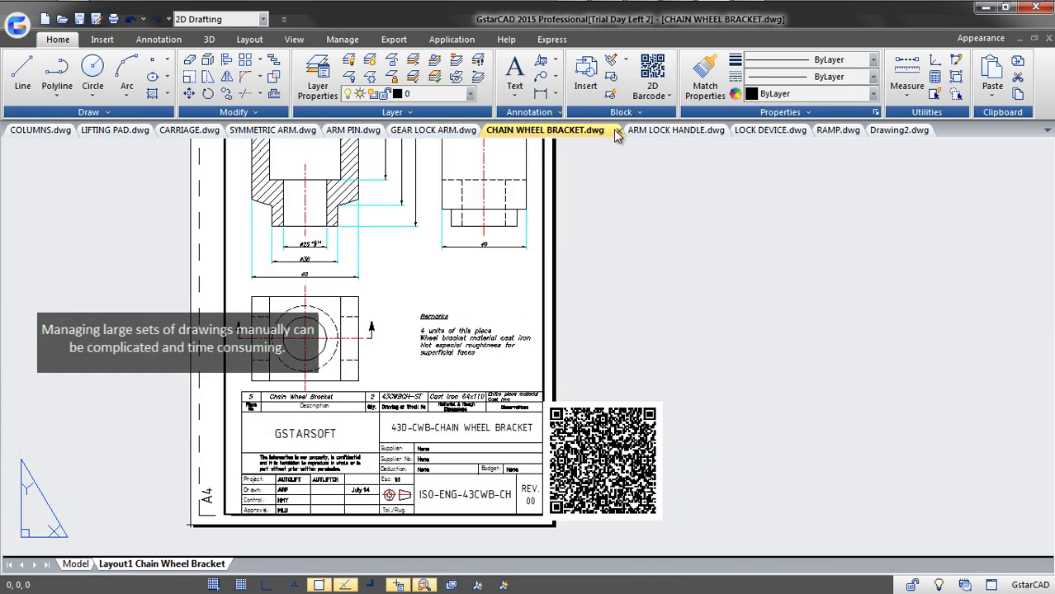
pyautogui.click(650, 132)
pyautogui.click(761, 129)
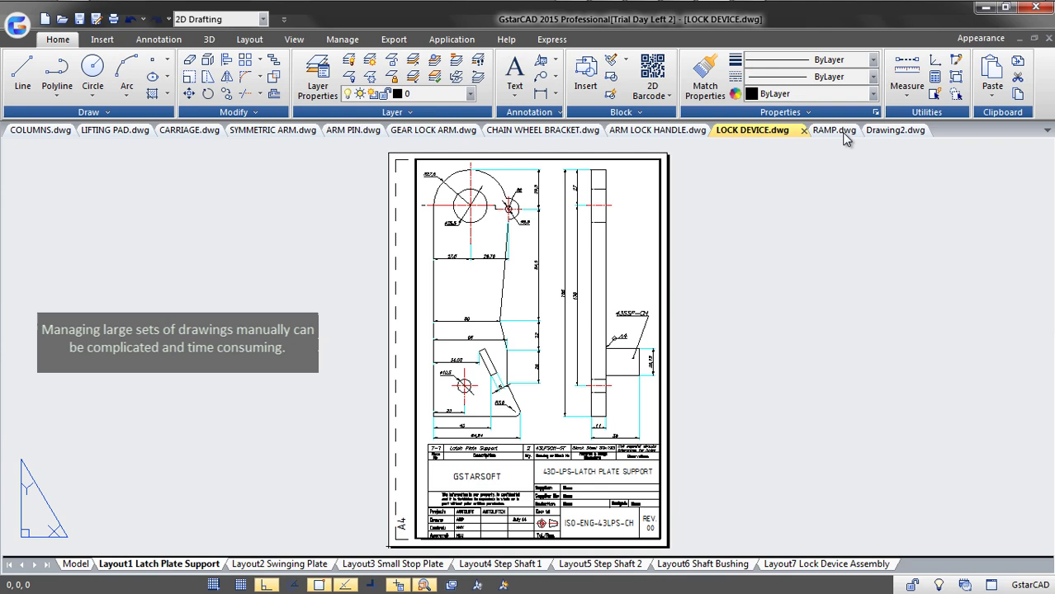
pyautogui.click(846, 135)
pyautogui.click(893, 134)
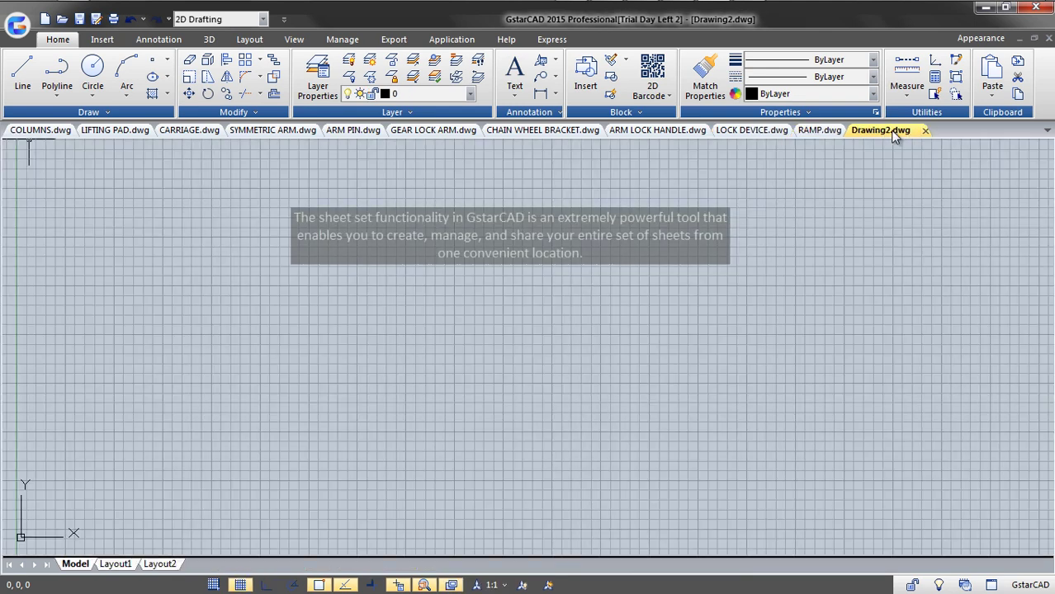
# Step: Close all drawings except Drawing2 without saving changes
pyautogui.rightClick(892, 132)
pyautogui.click(903, 193)
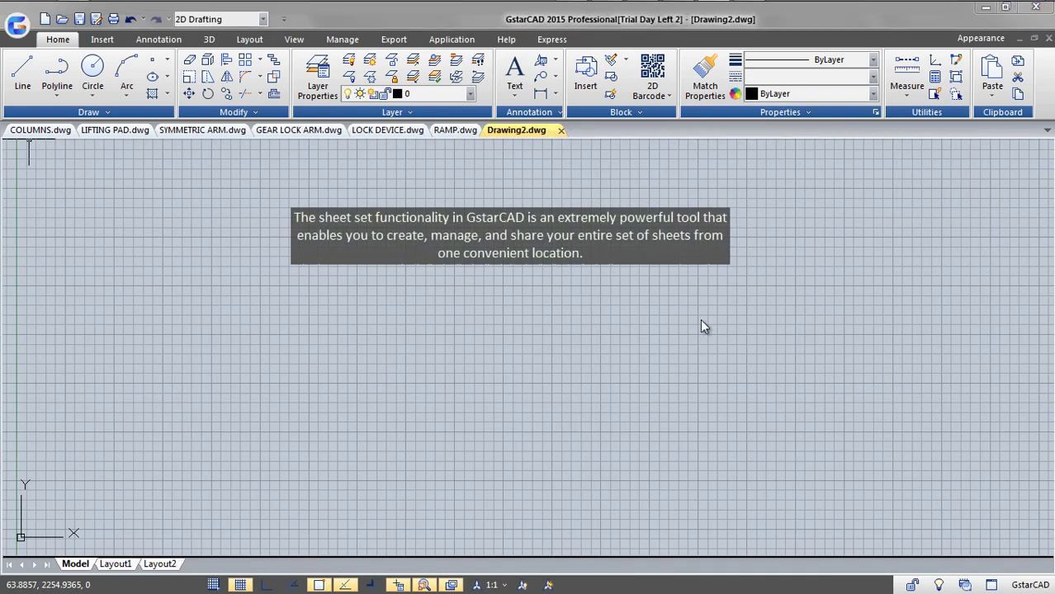
pyautogui.click(568, 339)
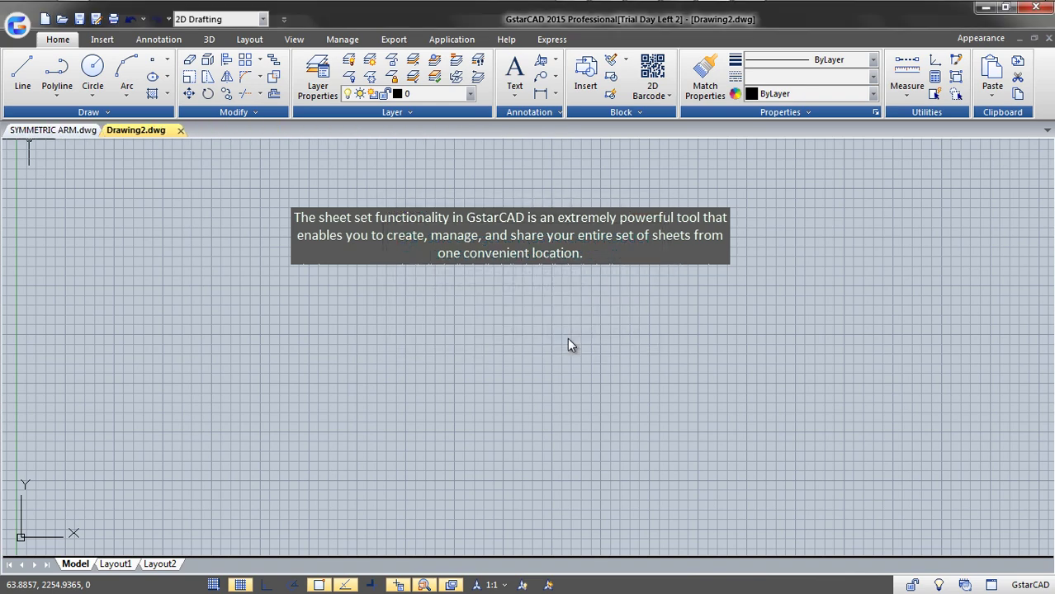
# Step: Load the recent Auto Lift Manufacturing sheet set in Sheet Set Manager
pyautogui.click(293, 40)
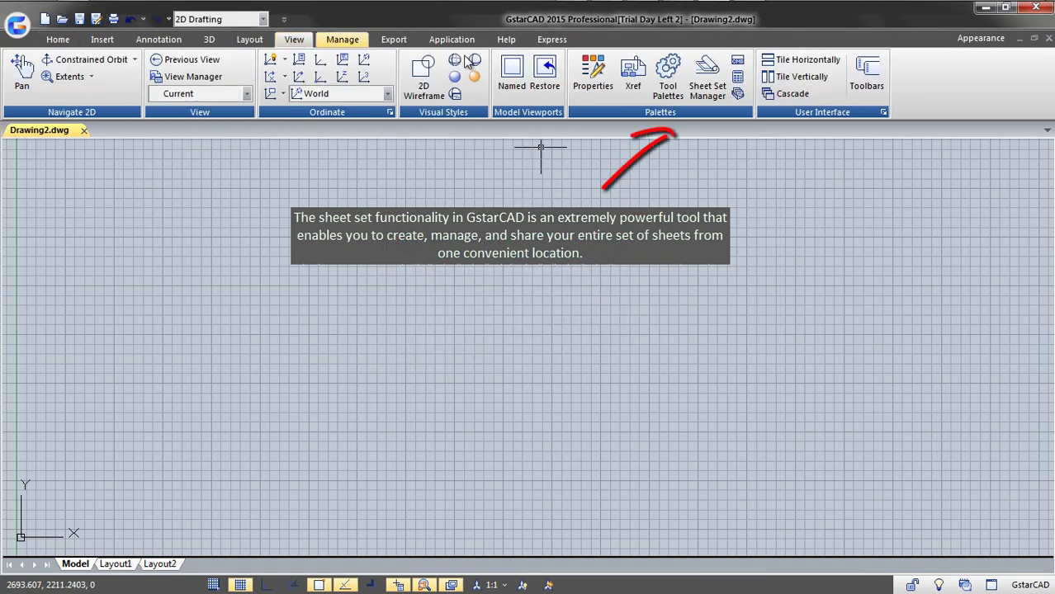
pyautogui.click(703, 76)
pyautogui.click(62, 153)
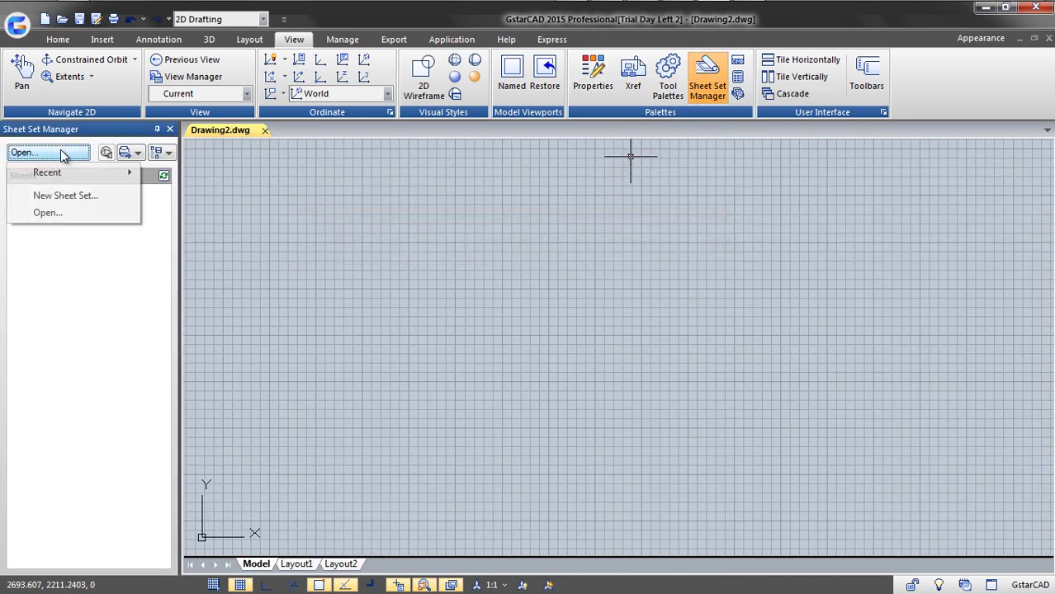
pyautogui.moveTo(47, 172)
pyautogui.click(189, 176)
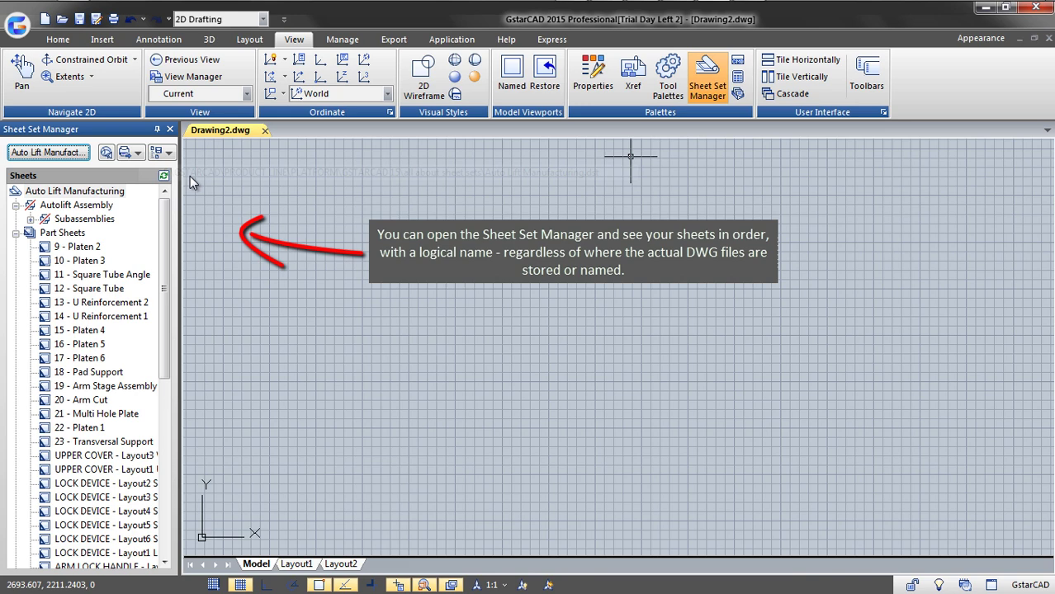
# Step: Expand Subassemblies and open the 8 - COLUMNS sheet
pyautogui.click(30, 219)
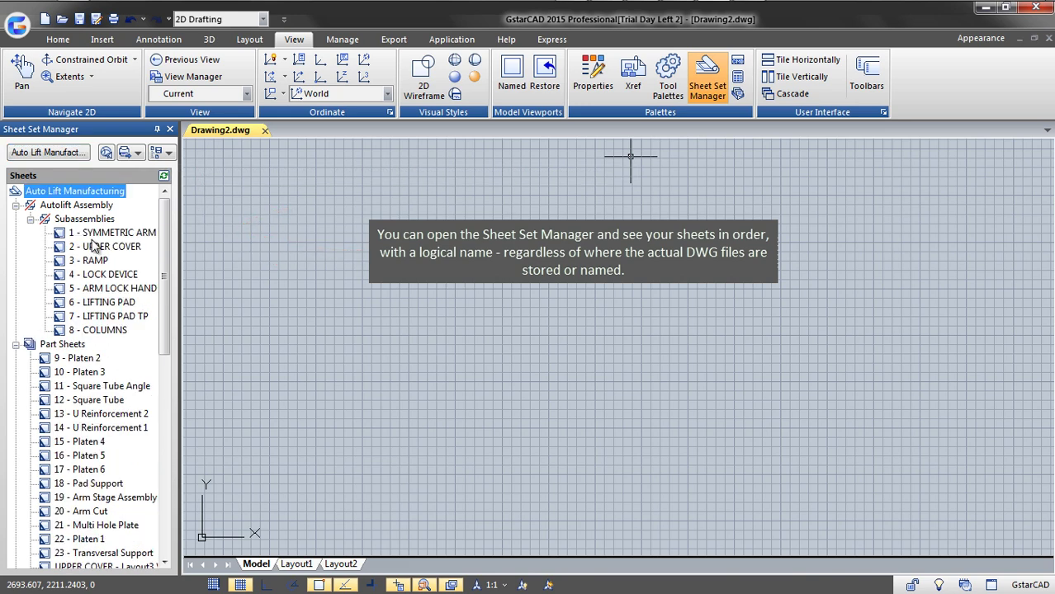
pyautogui.moveTo(104, 274)
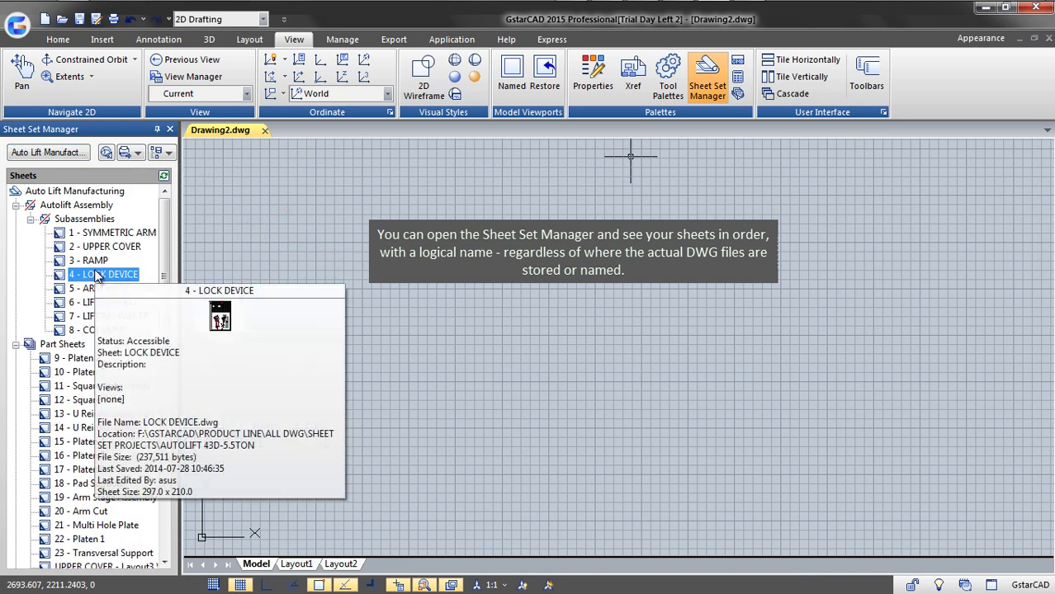
pyautogui.click(97, 261)
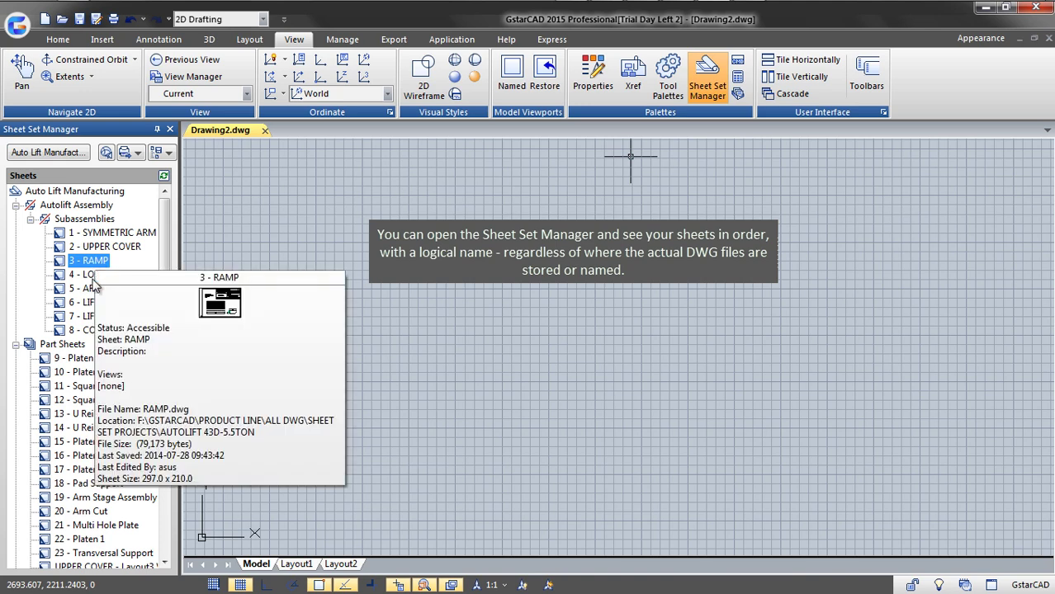
pyautogui.doubleClick(94, 331)
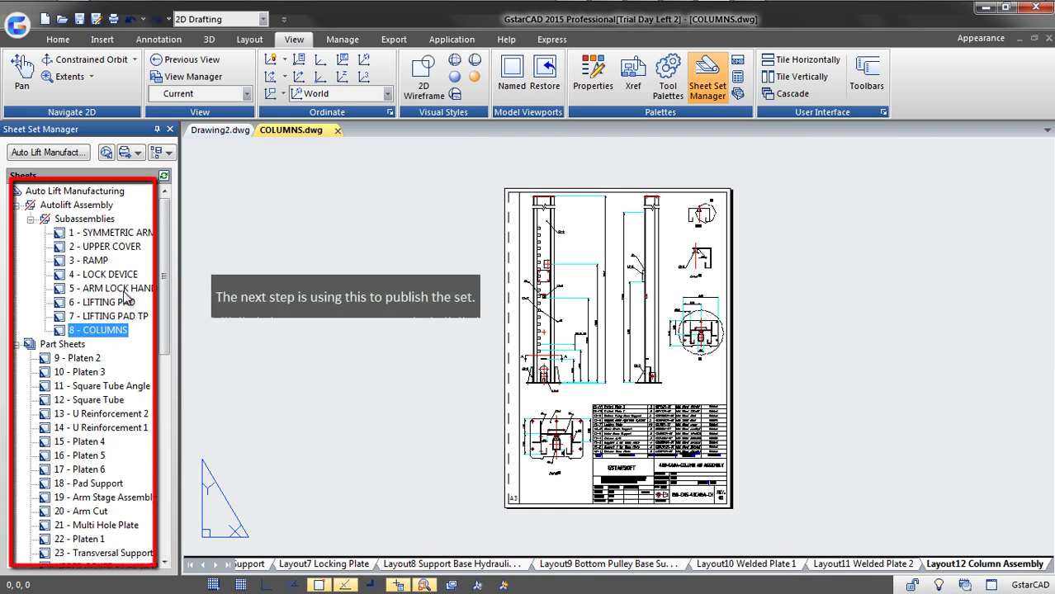
# Step: Review and close the sheet set publish options, then zoom into the title block
pyautogui.moveTo(164, 288)
pyautogui.mouseDown()
pyautogui.moveTo(151, 455)
pyautogui.moveTo(162, 237)
pyautogui.mouseUp()
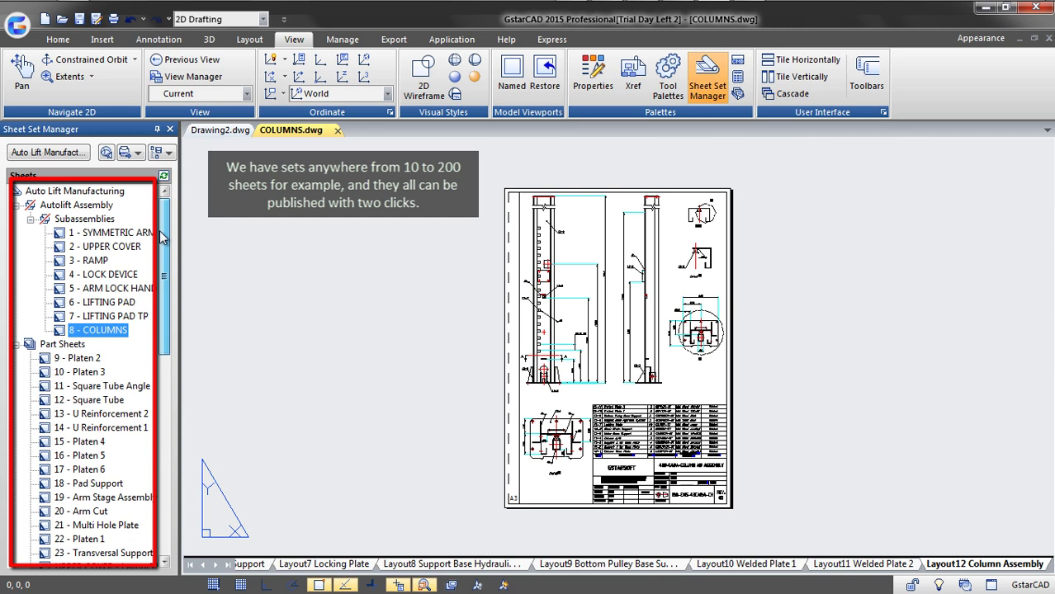
pyautogui.rightClick(123, 323)
pyautogui.moveTo(164, 449)
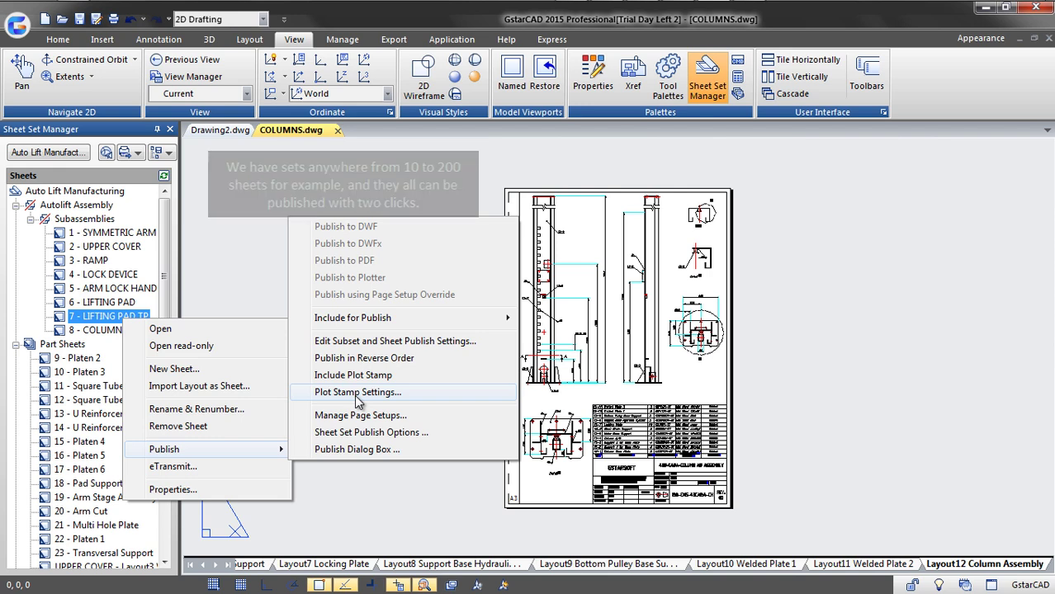
pyautogui.click(368, 437)
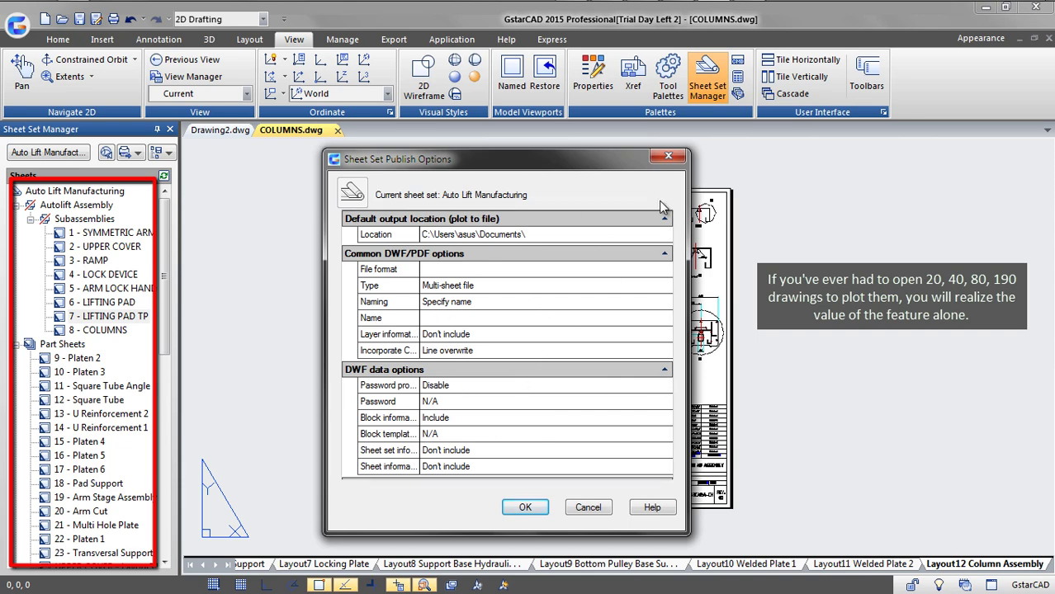
pyautogui.click(667, 157)
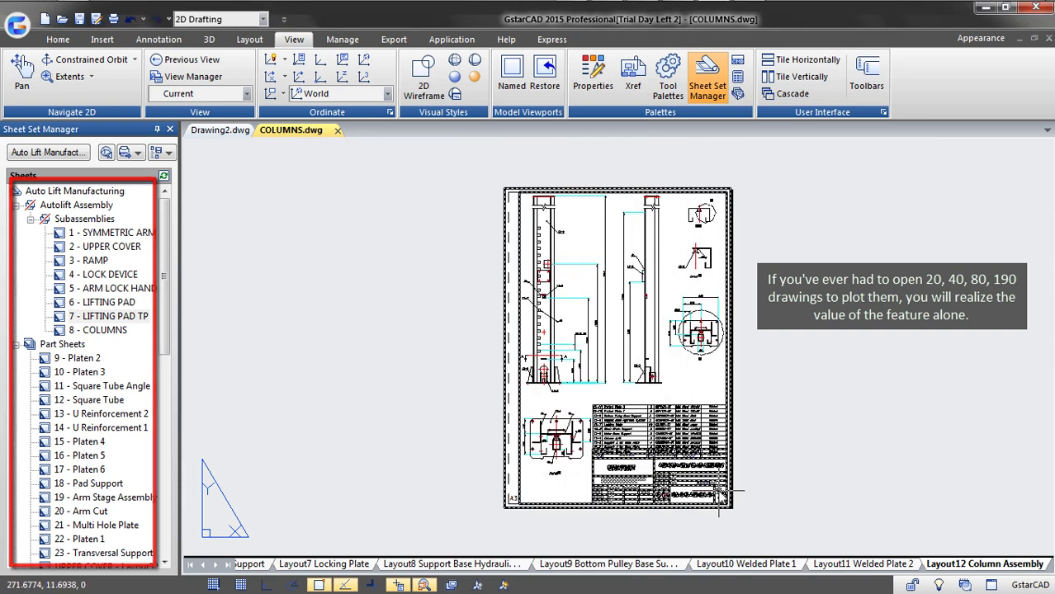
pyautogui.scroll(3, 723, 474)
pyautogui.scroll(2, 718, 470)
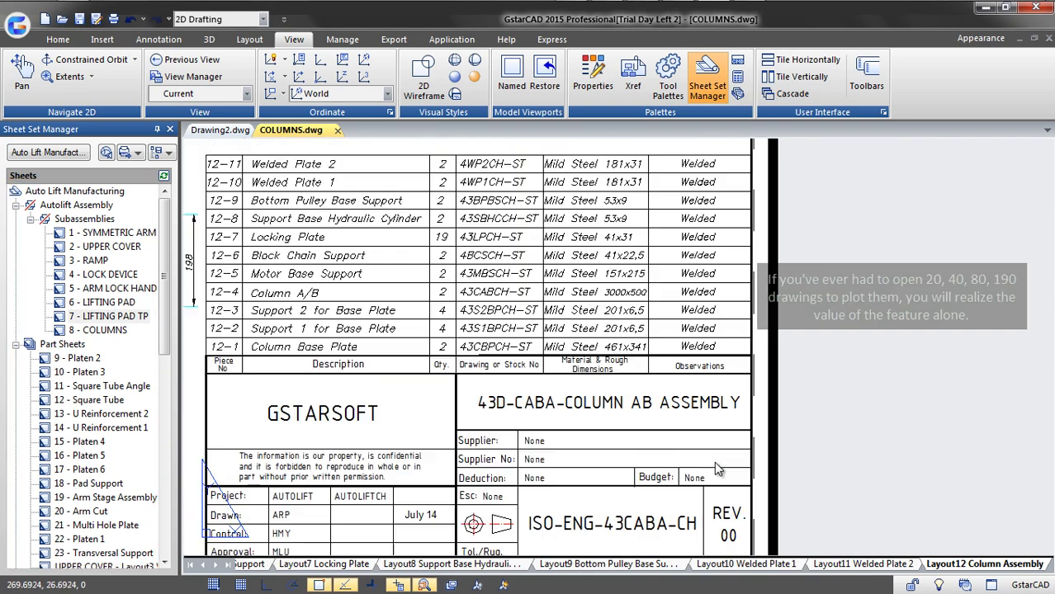
# Step: Inspect the title block attributes and preview SheetSet fields without inserting any
pyautogui.doubleClick(708, 415)
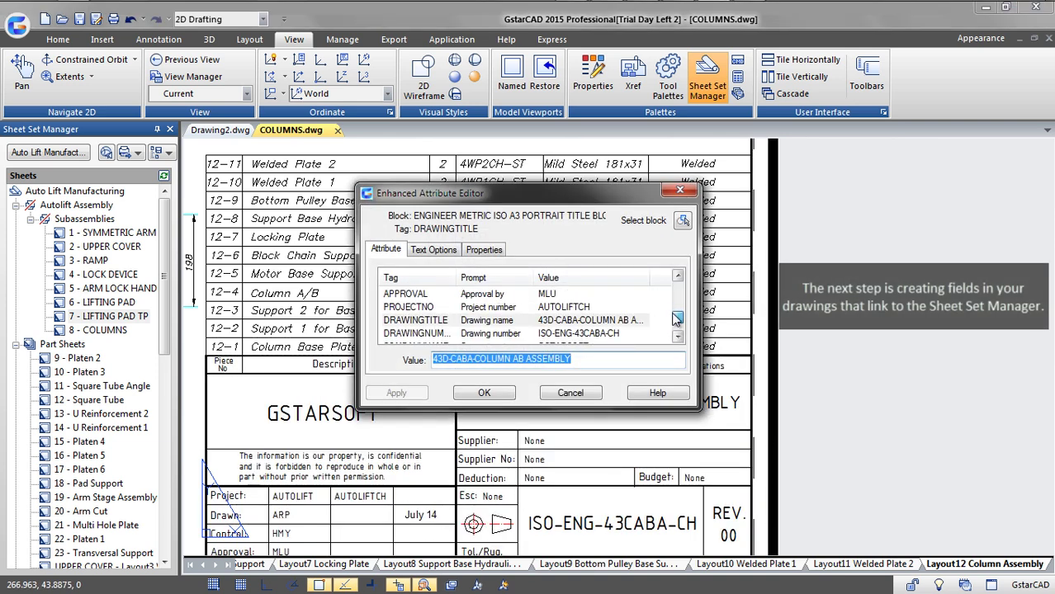
pyautogui.click(678, 192)
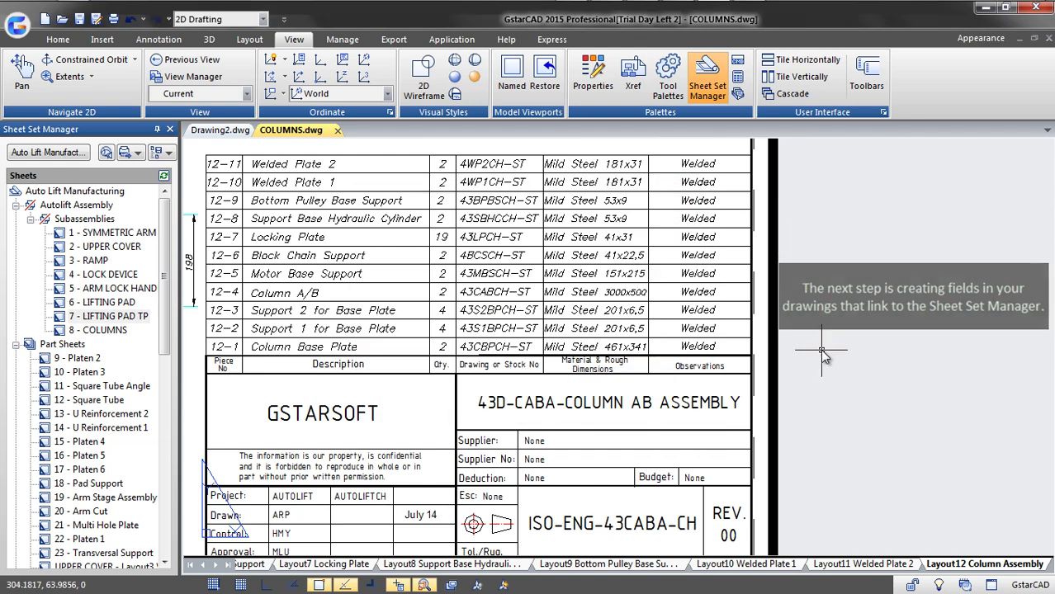
pyautogui.write('field')
pyautogui.press('Return')
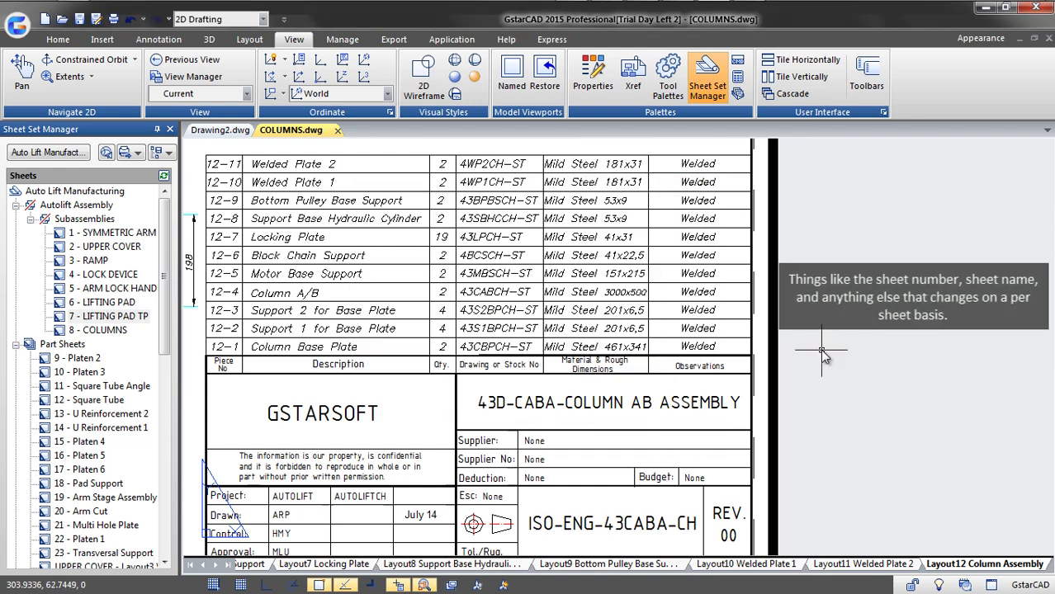
pyautogui.click(416, 182)
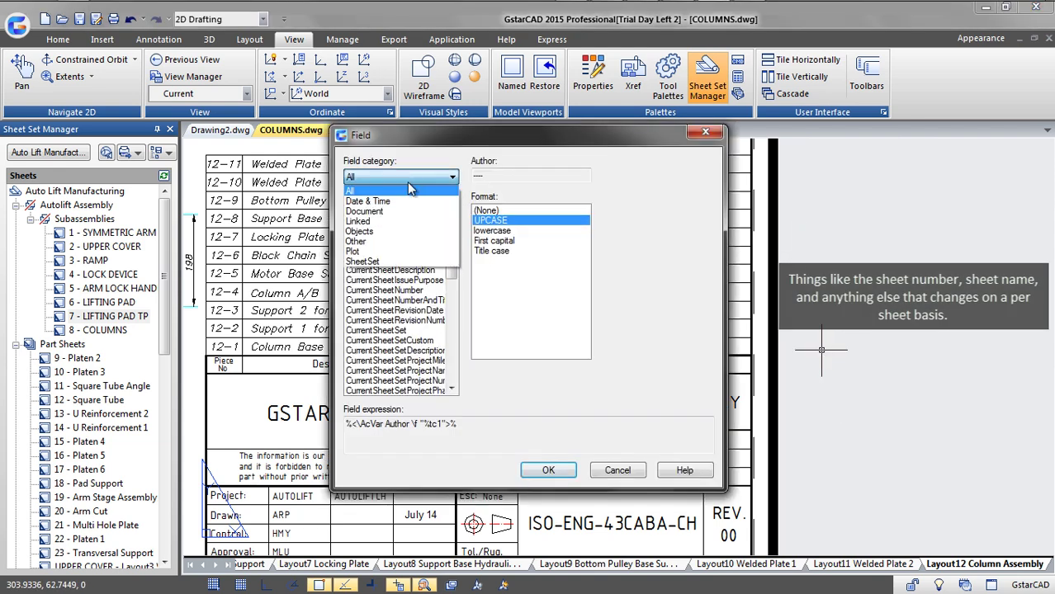
pyautogui.click(364, 262)
pyautogui.click(399, 260)
pyautogui.click(428, 281)
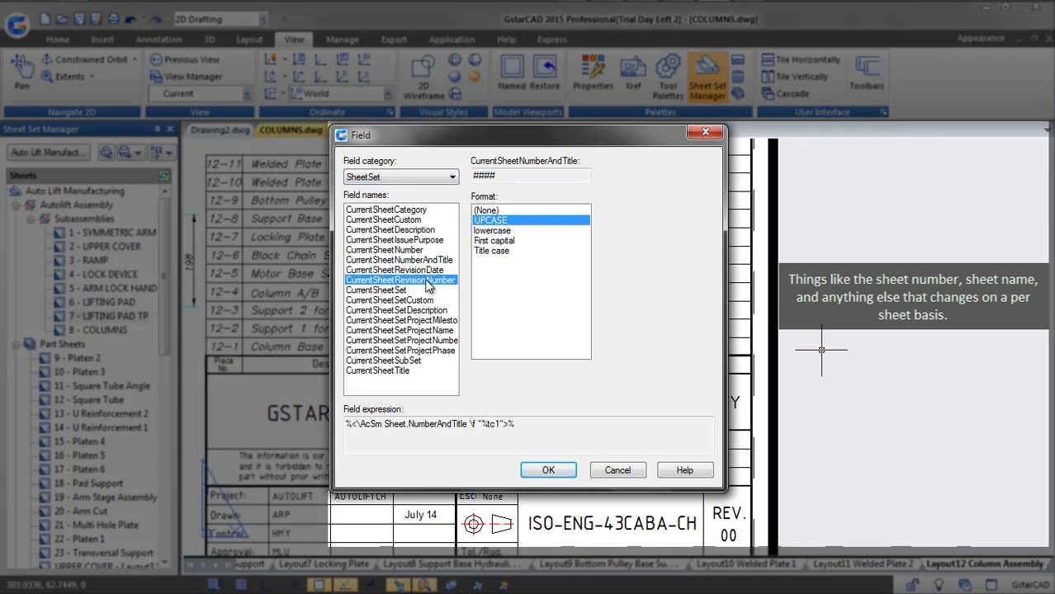
pyautogui.click(413, 350)
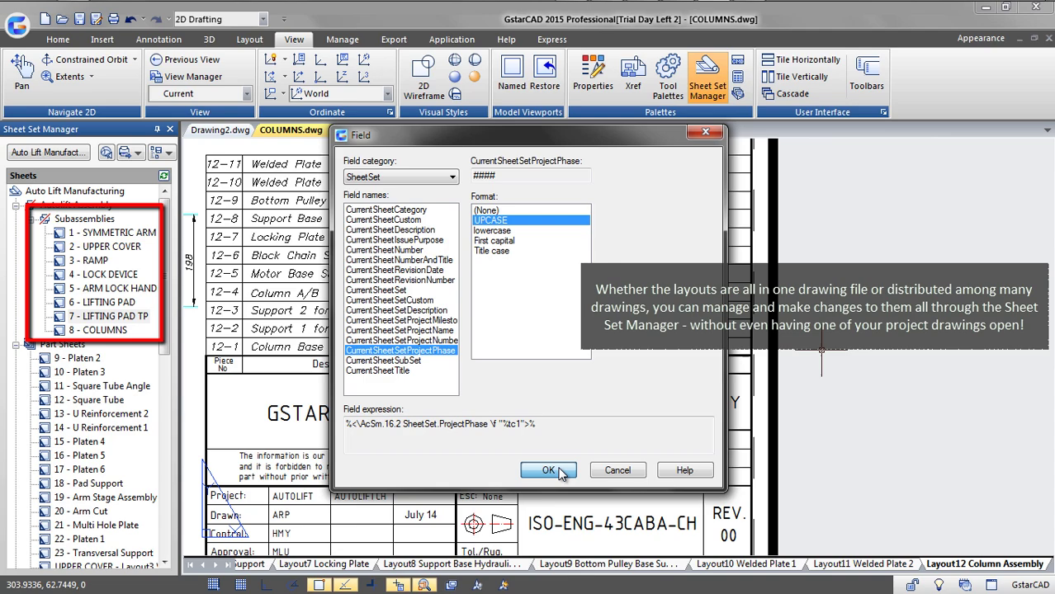
pyautogui.click(634, 470)
# Step: Open the 4 - LOCK DEVICE sheet from Sheet Set Manager
pyautogui.scroll(1, 760, 411)
pyautogui.scroll(2, 760, 411)
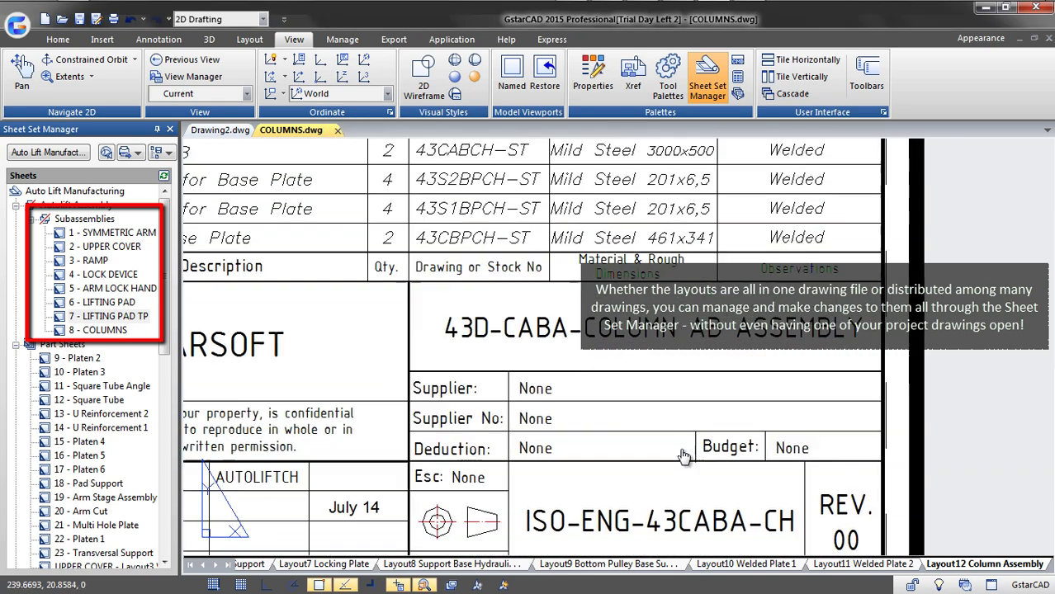
pyautogui.scroll(2, 760, 411)
pyautogui.scroll(-2, 760, 411)
pyautogui.scroll(-2, 761, 408)
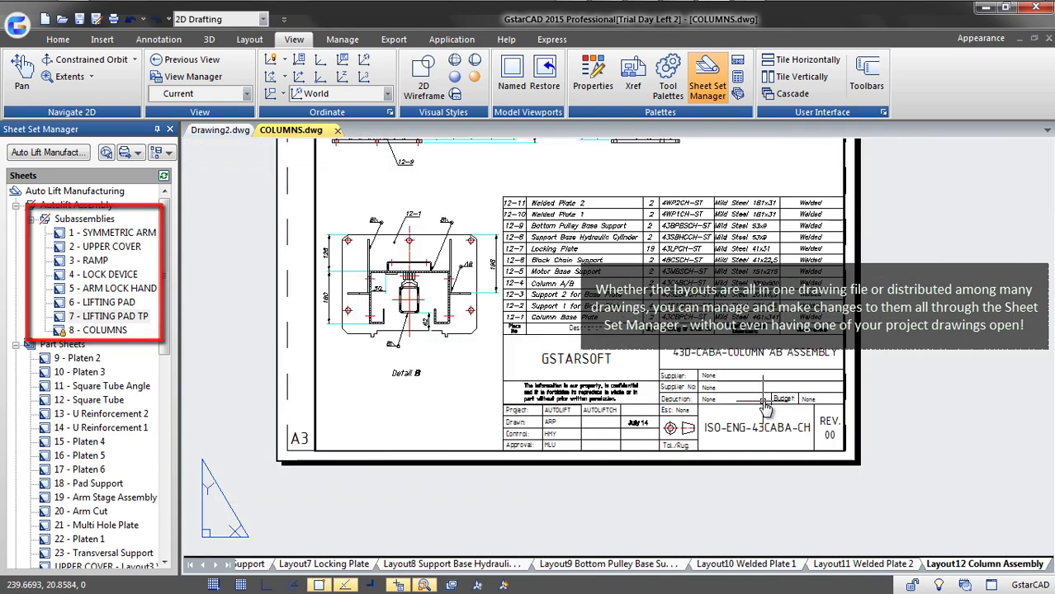
pyautogui.moveTo(660, 373); pyautogui.dragTo(686, 469, button='middle')
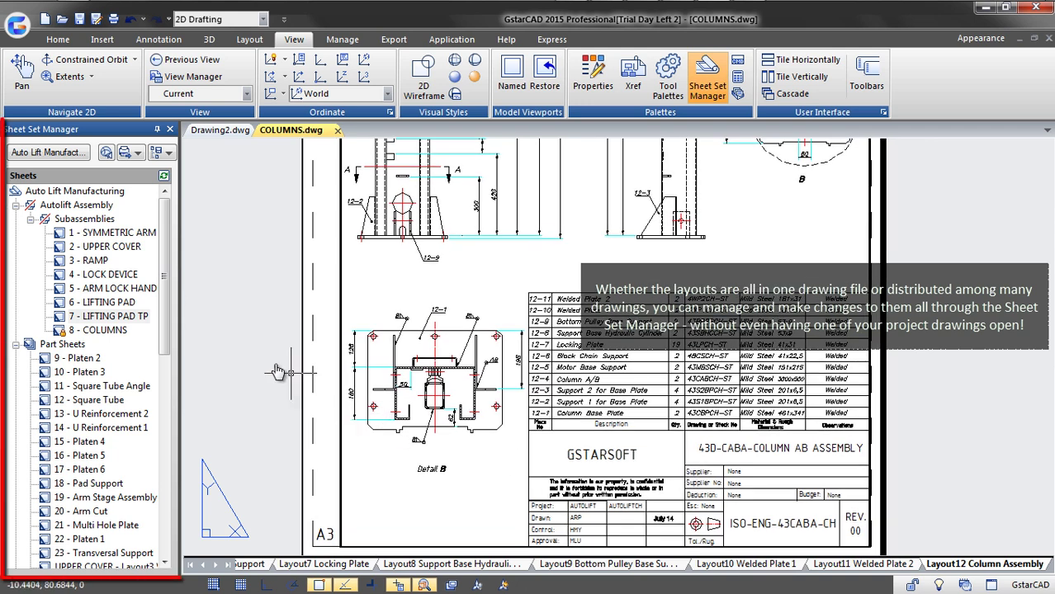
pyautogui.click(120, 276)
pyautogui.doubleClick(122, 277)
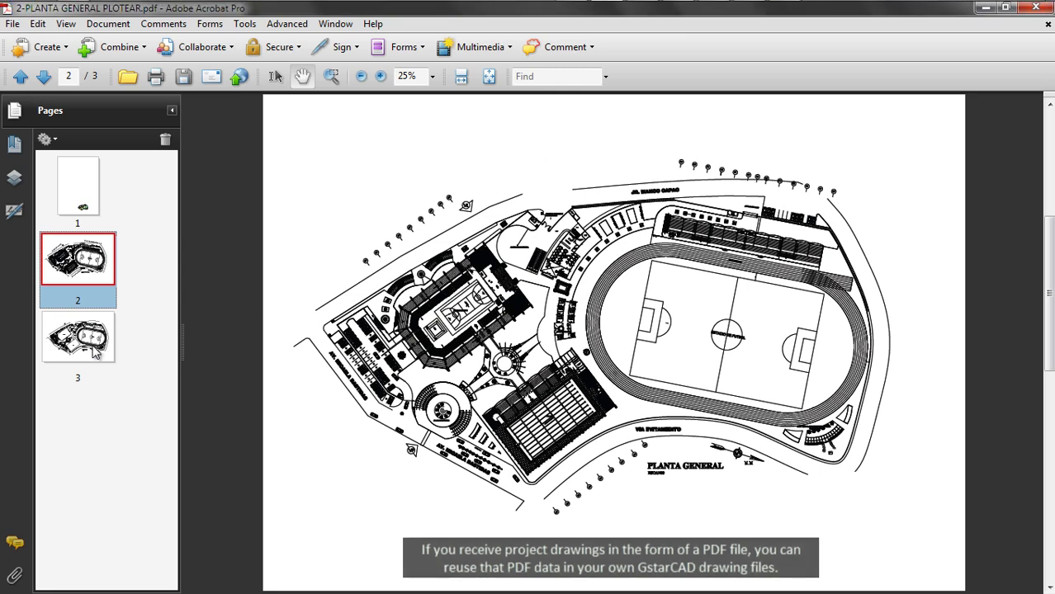
# Step: Browse the site PDF's page 2 Planta General, then settle on the page 3 plot plan
pyautogui.click(101, 351)
pyautogui.click(102, 258)
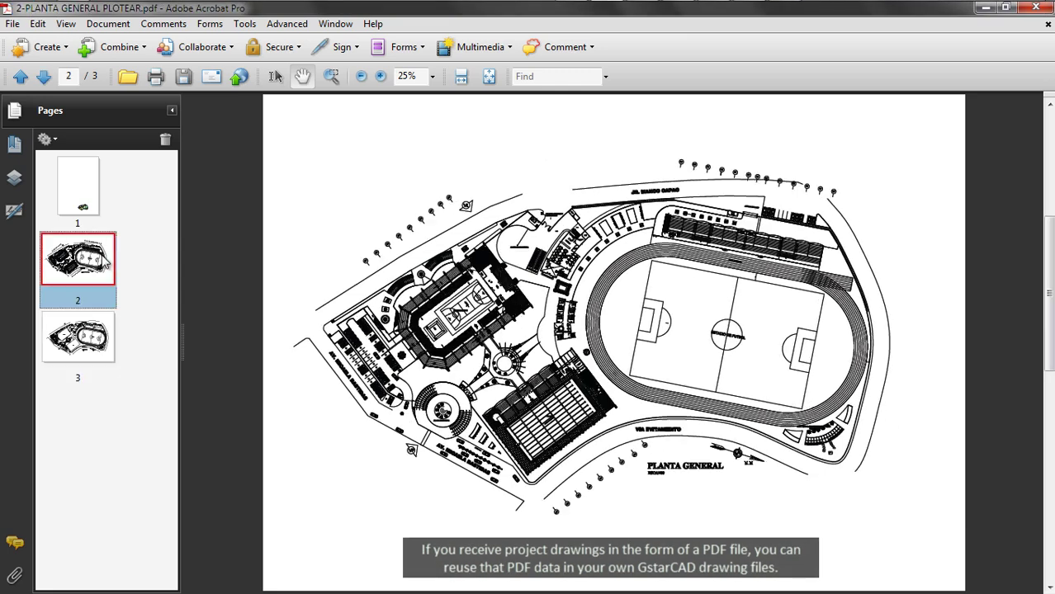
pyautogui.click(107, 348)
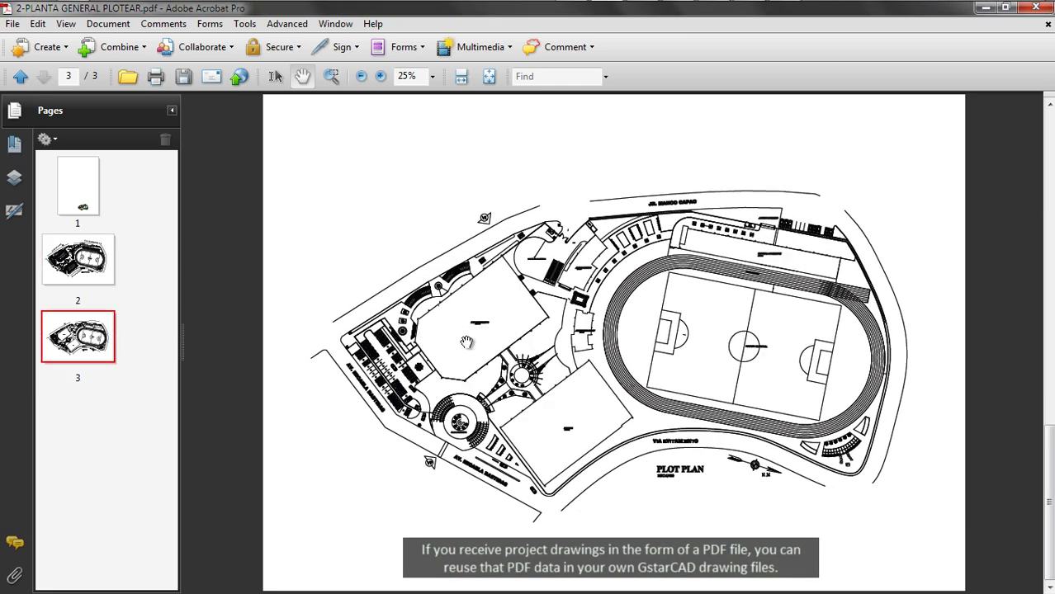
# Step: Zoom and pan the page 3 plot plan to centre the plaza and pool
pyautogui.keyDown('ctrl'); pyautogui.scroll(1, 446, 350); pyautogui.keyUp('ctrl')
pyautogui.keyDown('ctrl'); pyautogui.scroll(1, 446, 350); pyautogui.keyUp('ctrl')
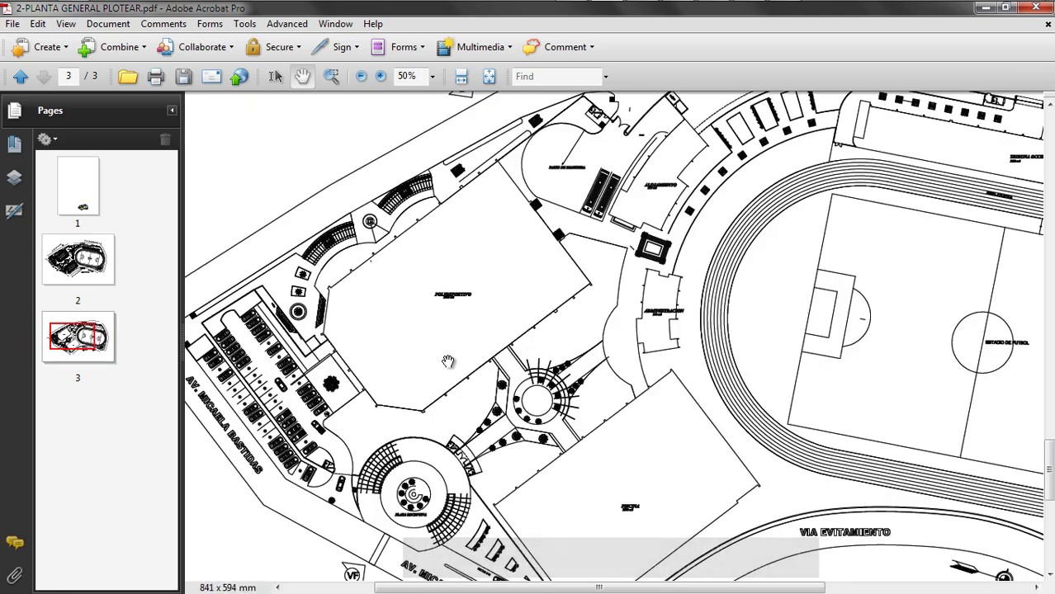
pyautogui.keyDown('ctrl'); pyautogui.scroll(1, 446, 350); pyautogui.keyUp('ctrl')
pyautogui.moveTo(633, 445); pyautogui.dragTo(742, 382)
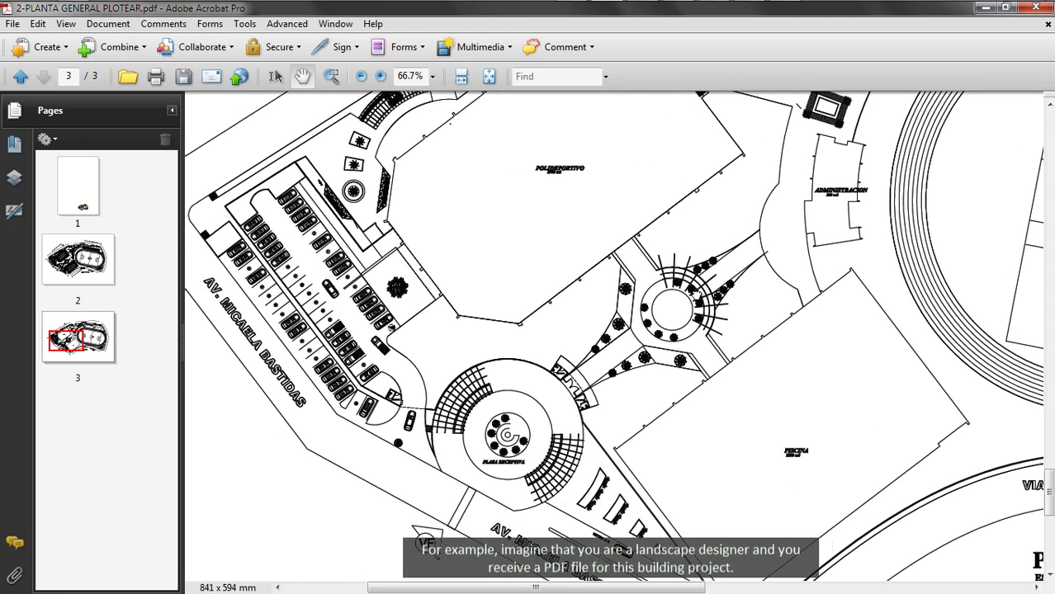
pyautogui.moveTo(723, 451); pyautogui.dragTo(695, 397)
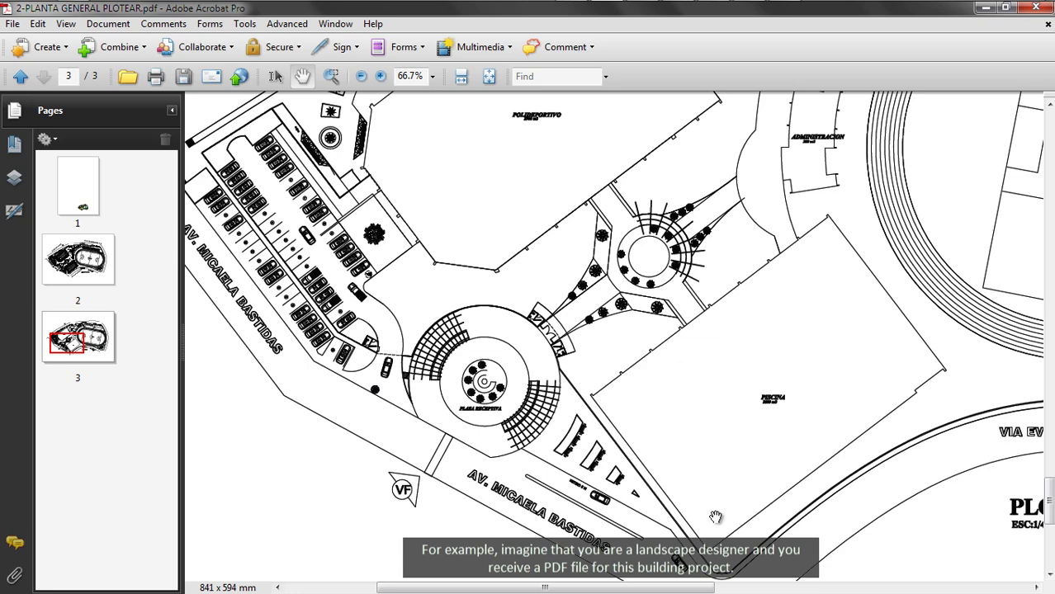
pyautogui.moveTo(714, 516); pyautogui.dragTo(702, 449)
pyautogui.keyDown('ctrl'); pyautogui.scroll(1, 702, 449); pyautogui.keyUp('ctrl')
pyautogui.keyDown('ctrl'); pyautogui.scroll(1, 694, 413); pyautogui.keyUp('ctrl')
pyautogui.moveTo(680, 371); pyautogui.dragTo(660, 406)
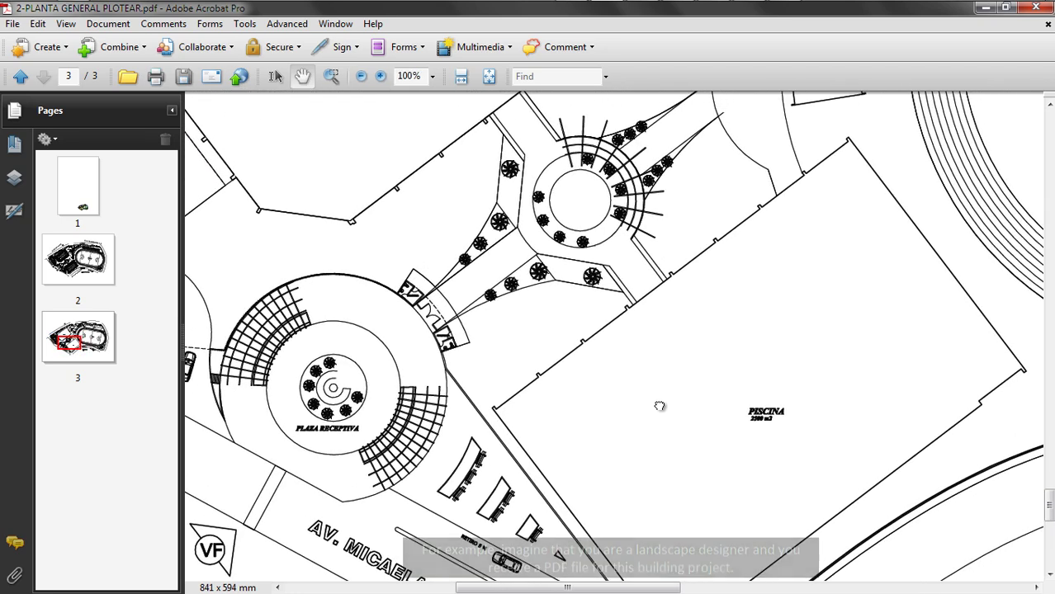
pyautogui.keyDown('ctrl'); pyautogui.scroll(-1, 659, 406); pyautogui.keyUp('ctrl')
pyautogui.keyDown('ctrl'); pyautogui.scroll(-1, 657, 404); pyautogui.keyUp('ctrl')
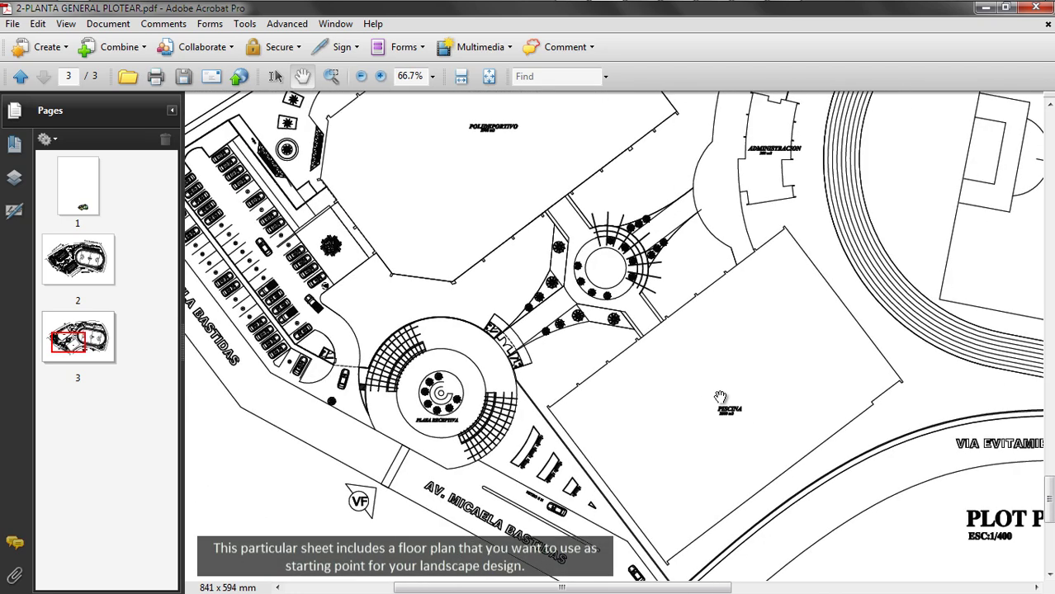
pyautogui.keyDown('ctrl'); pyautogui.scroll(-1, 752, 375); pyautogui.keyUp('ctrl')
pyautogui.keyDown('ctrl'); pyautogui.scroll(-1, 759, 363); pyautogui.keyUp('ctrl')
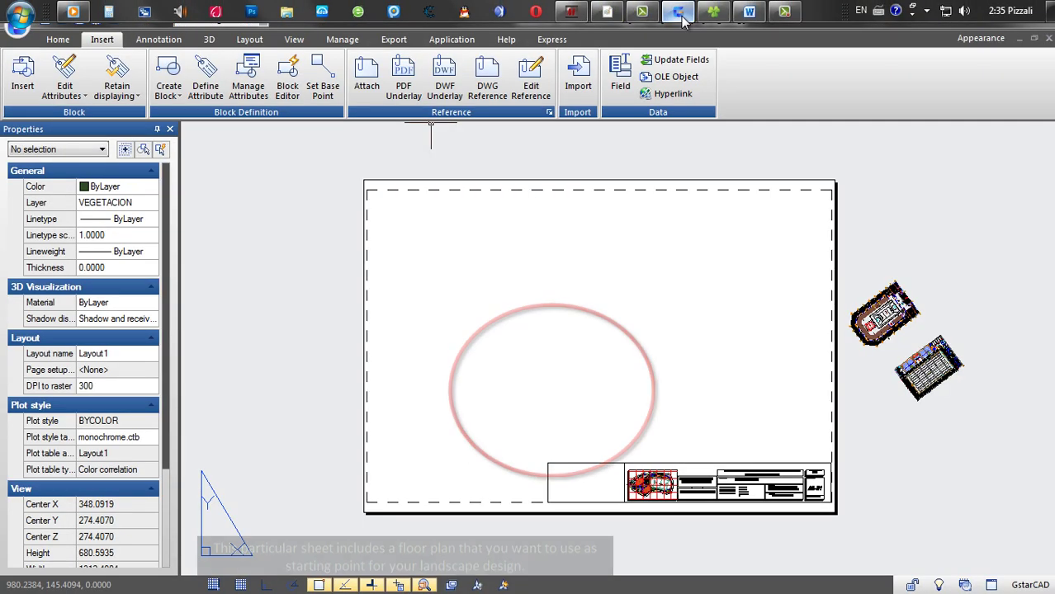
# Step: Attach page 3 of the 2-PLANTA GENERAL PLOTEAR PDF as an underlay at scale 20
pyautogui.click(404, 79)
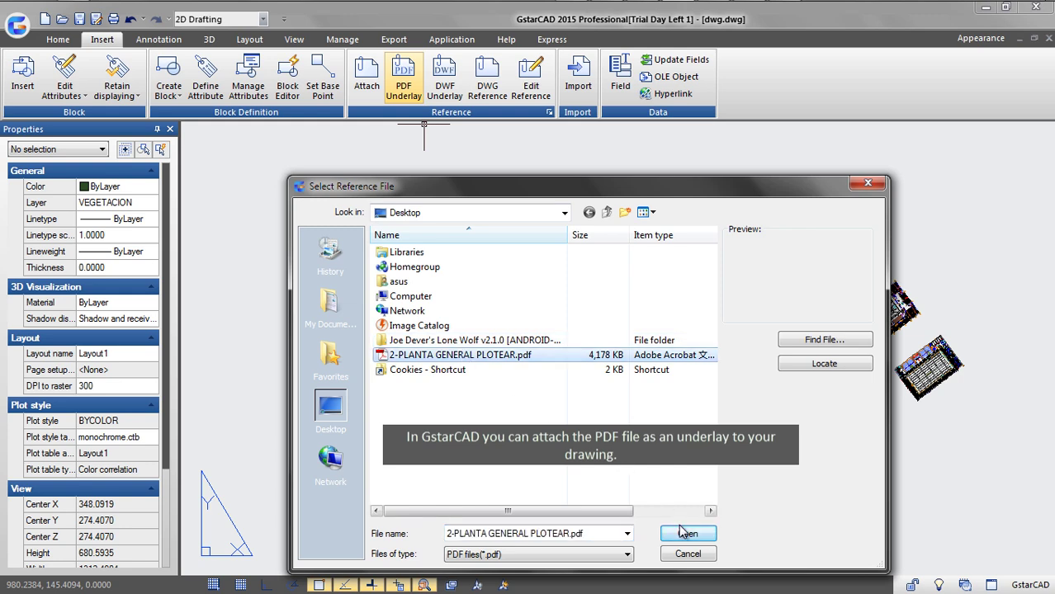
pyautogui.click(680, 532)
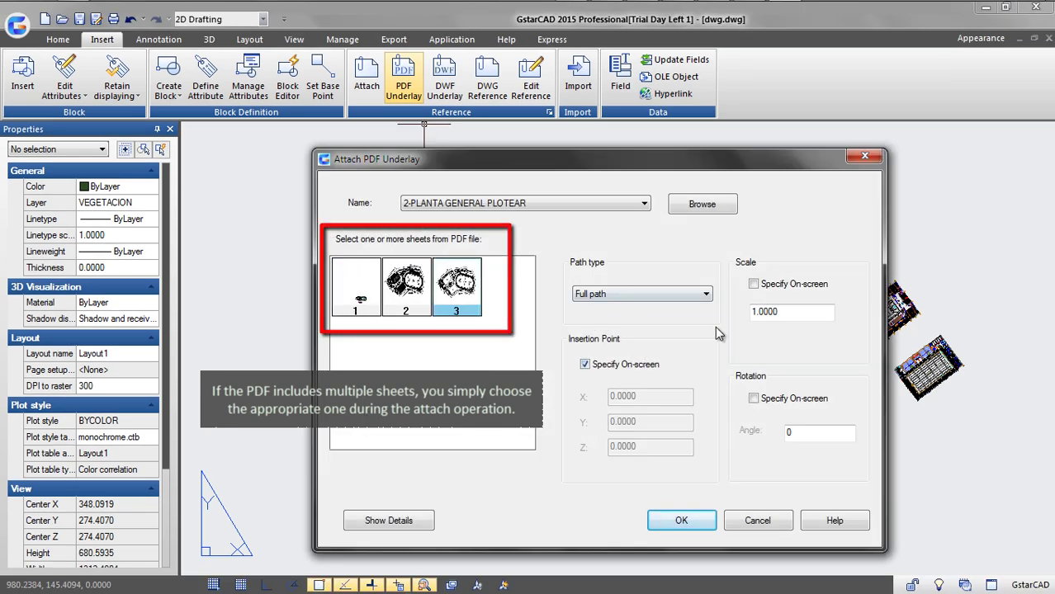
pyautogui.write('20')
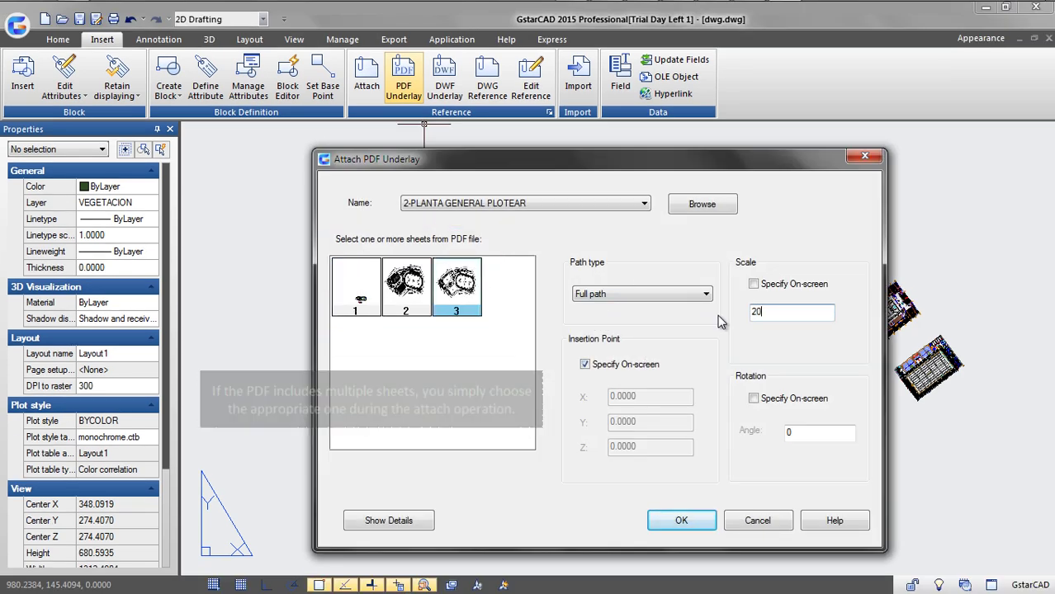
pyautogui.click(681, 528)
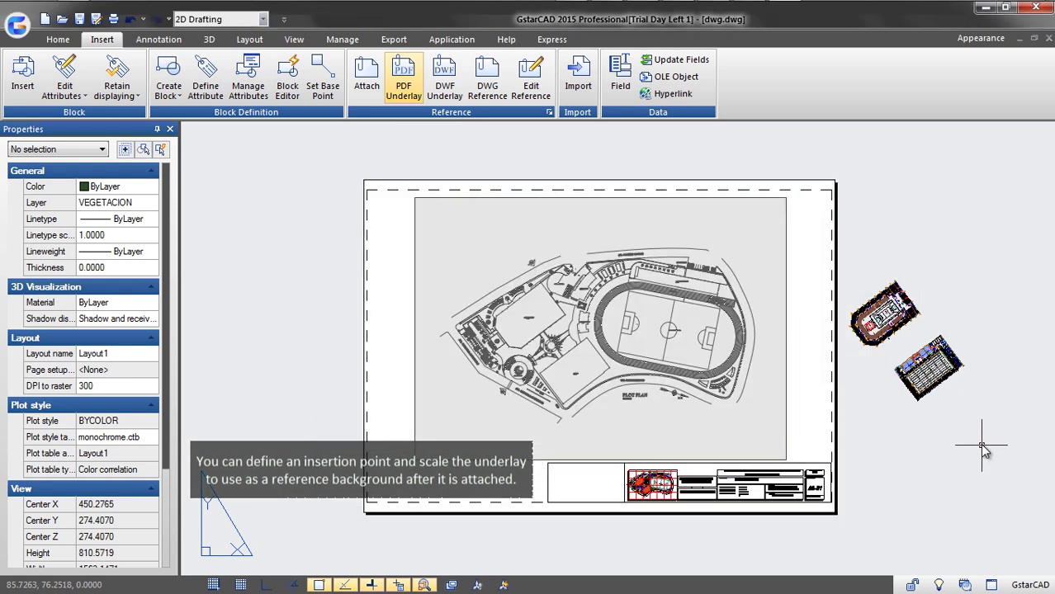
# Step: Window-select the two buildings and move them to a new spot in the layout
pyautogui.click(980, 440)
pyautogui.click(871, 350)
pyautogui.press('Return')
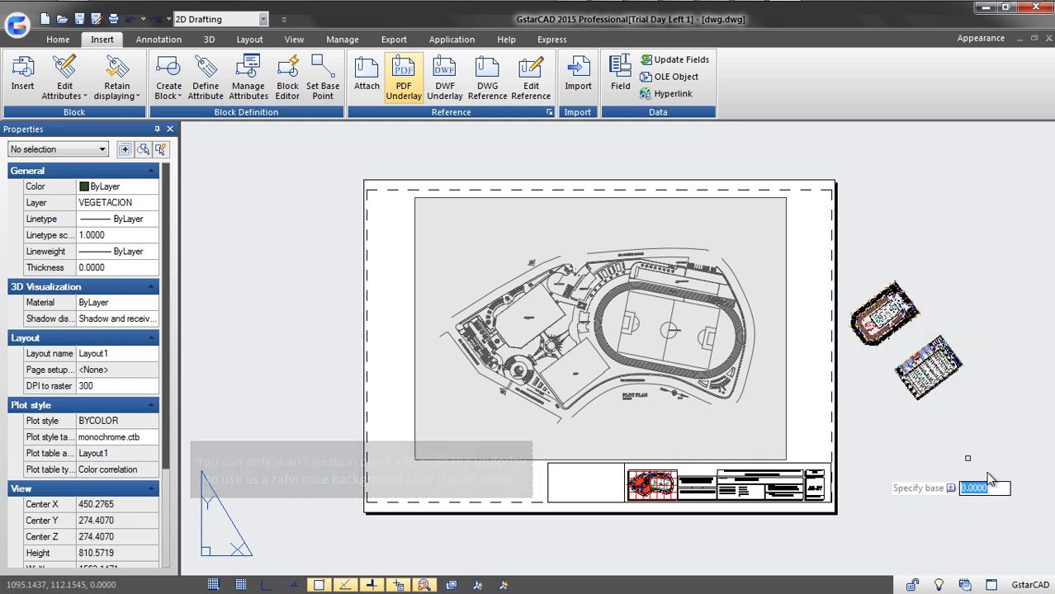
pyautogui.click(986, 473)
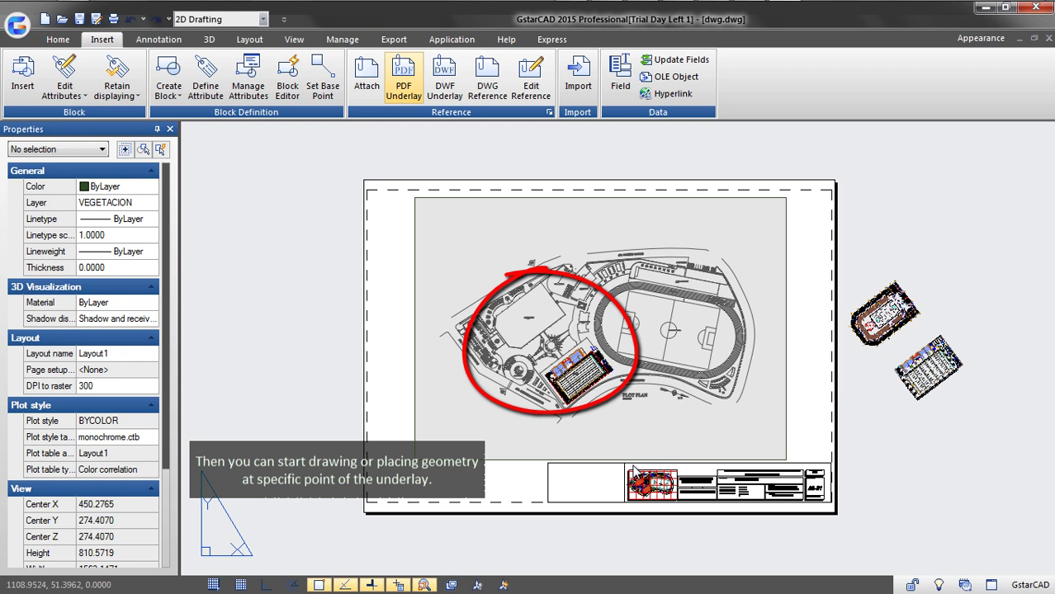
pyautogui.click(637, 379)
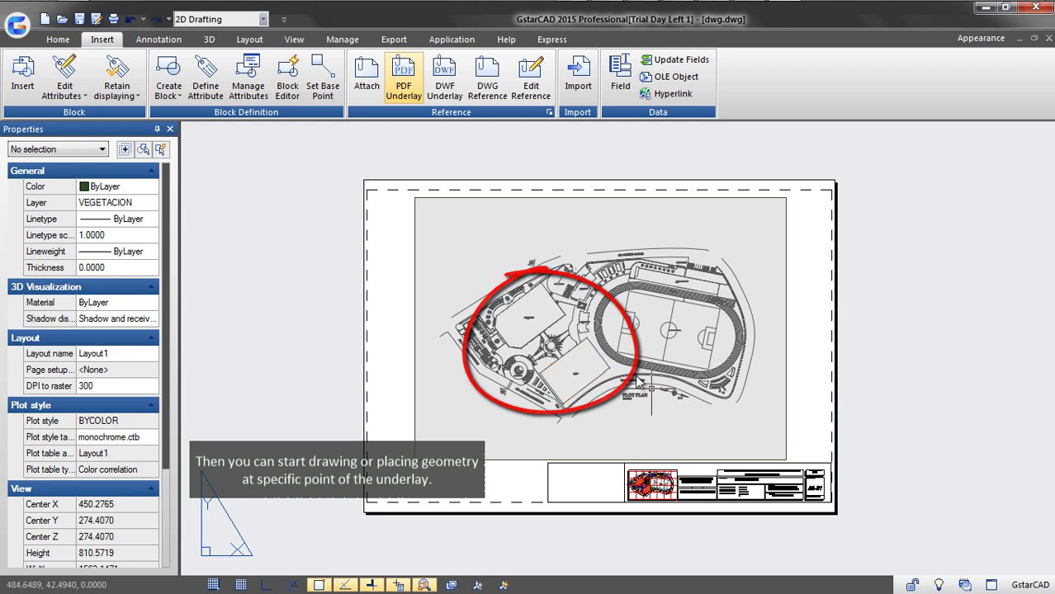
# Step: Select the PDF underlay and set its Underlay Adjust contrast to 90
pyautogui.click(421, 284)
pyautogui.click(395, 272)
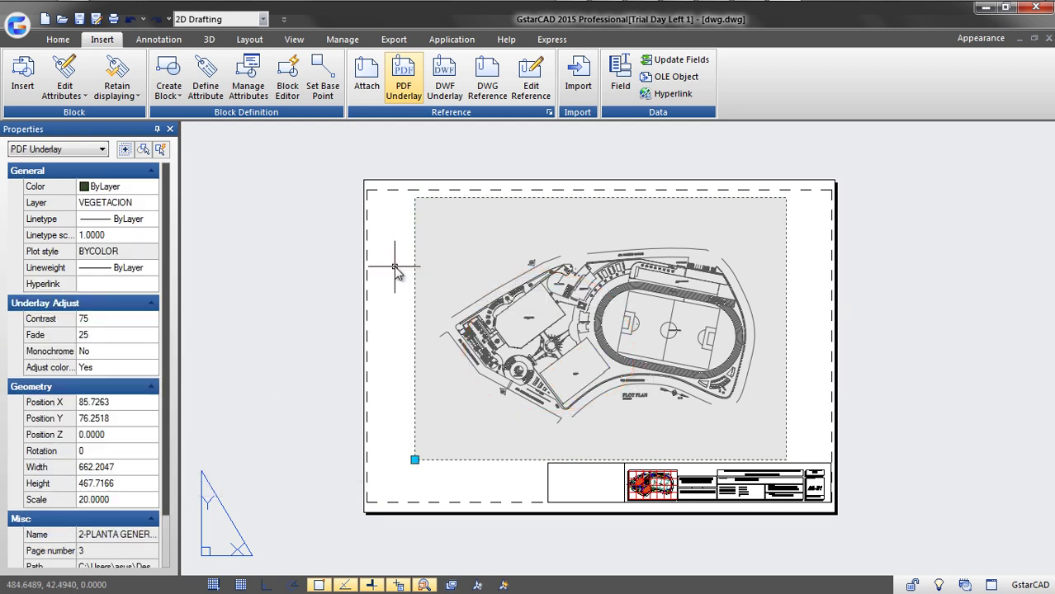
pyautogui.click(100, 319)
pyautogui.write('90')
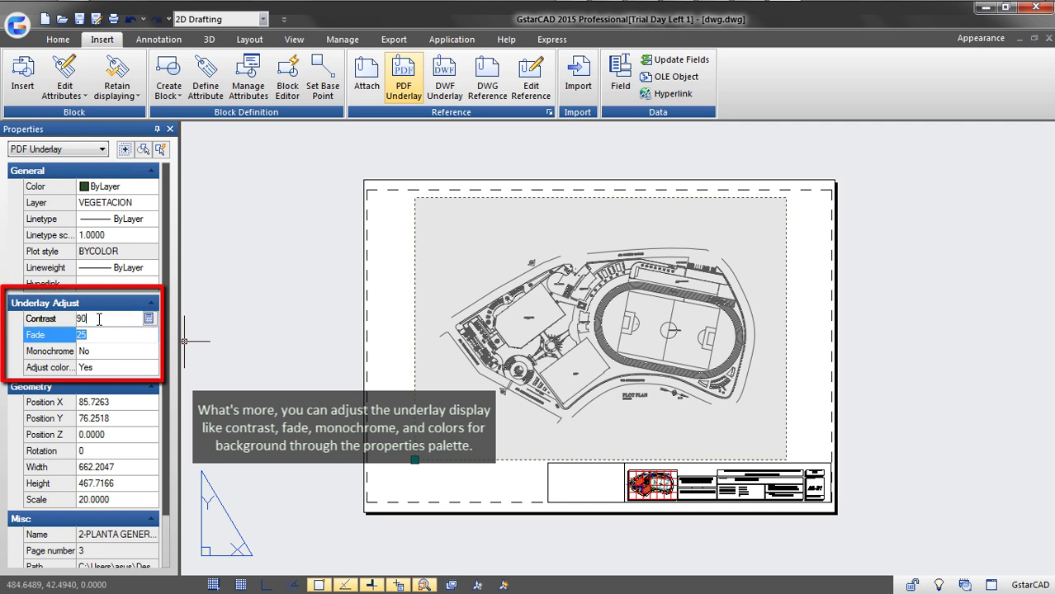
pyautogui.click(99, 327)
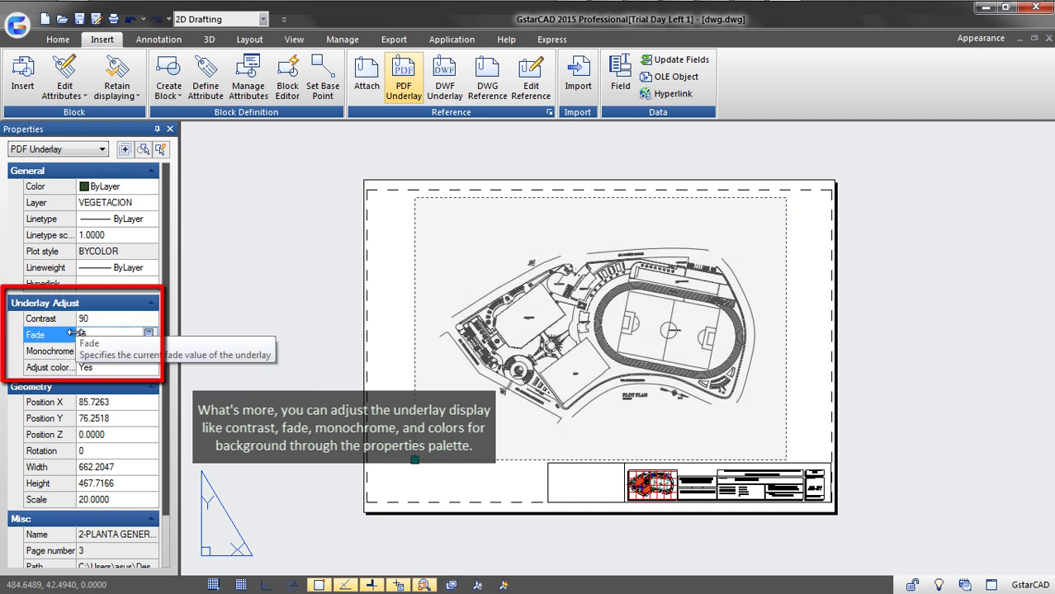
pyautogui.rightClick(766, 347)
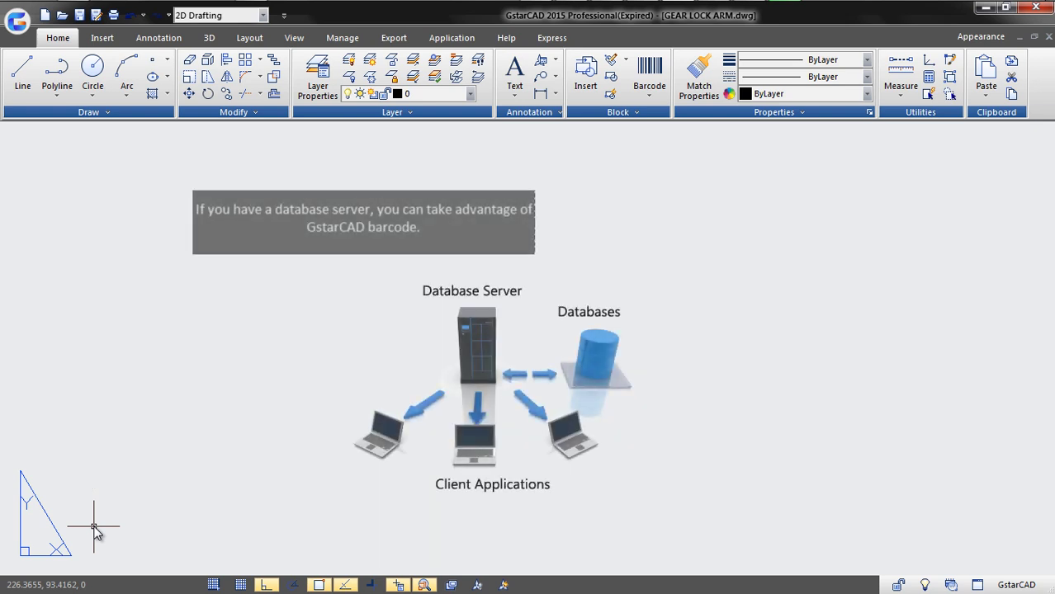
# Step: Insert a Code93 barcode reading 'lock' just above the gear lock arm title block
pyautogui.click(649, 92)
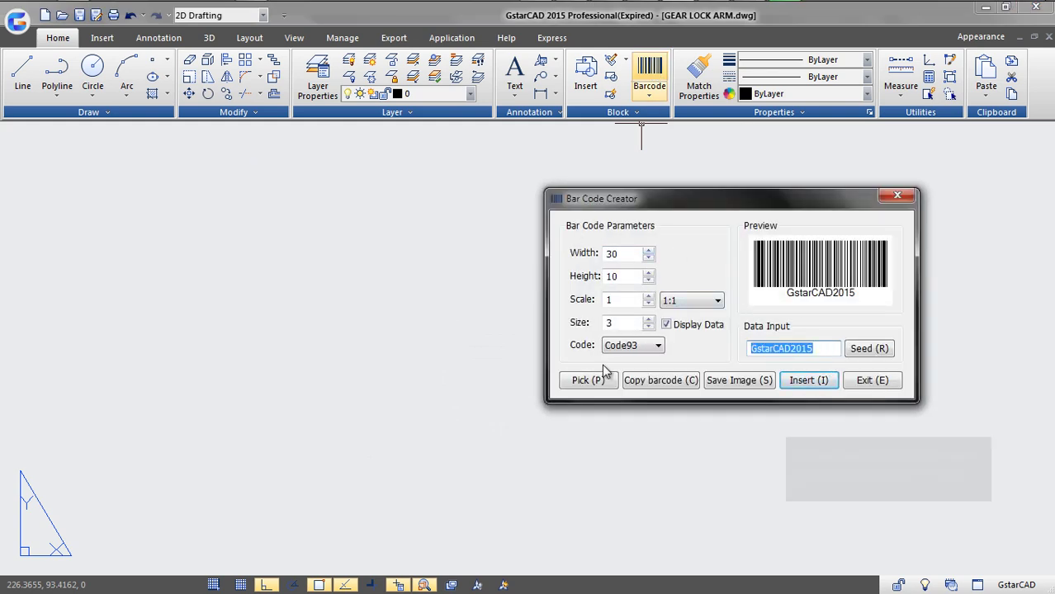
pyautogui.write('lock')
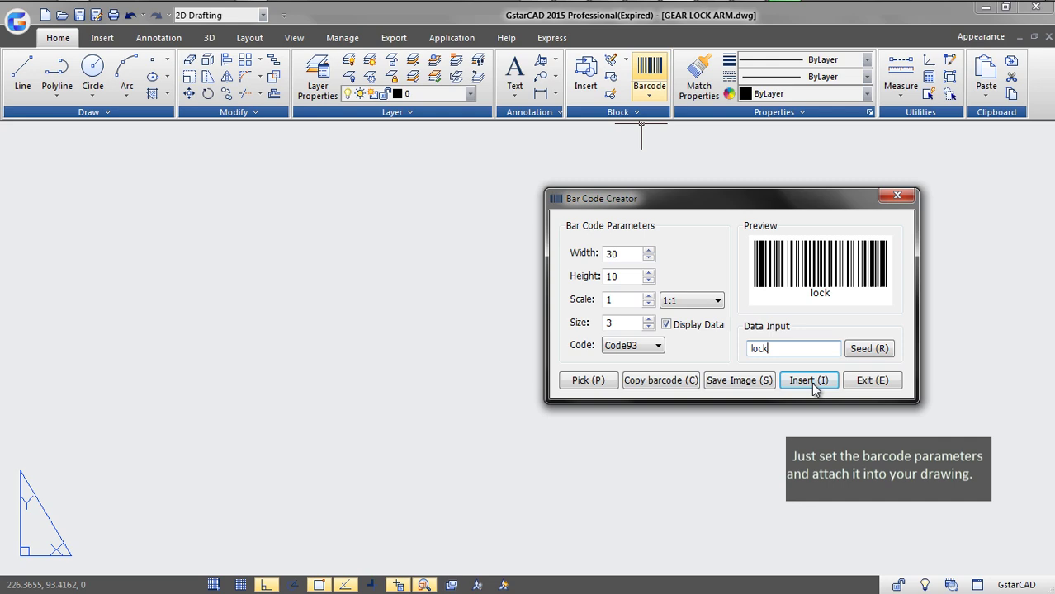
pyautogui.click(809, 381)
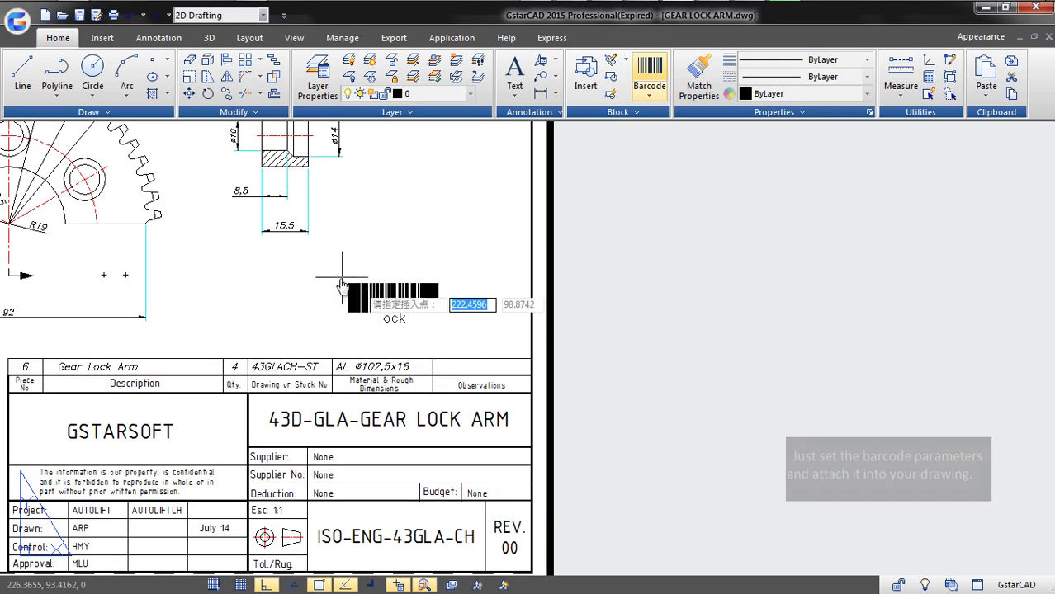
pyautogui.click(340, 279)
pyautogui.scroll(4, 375, 314)
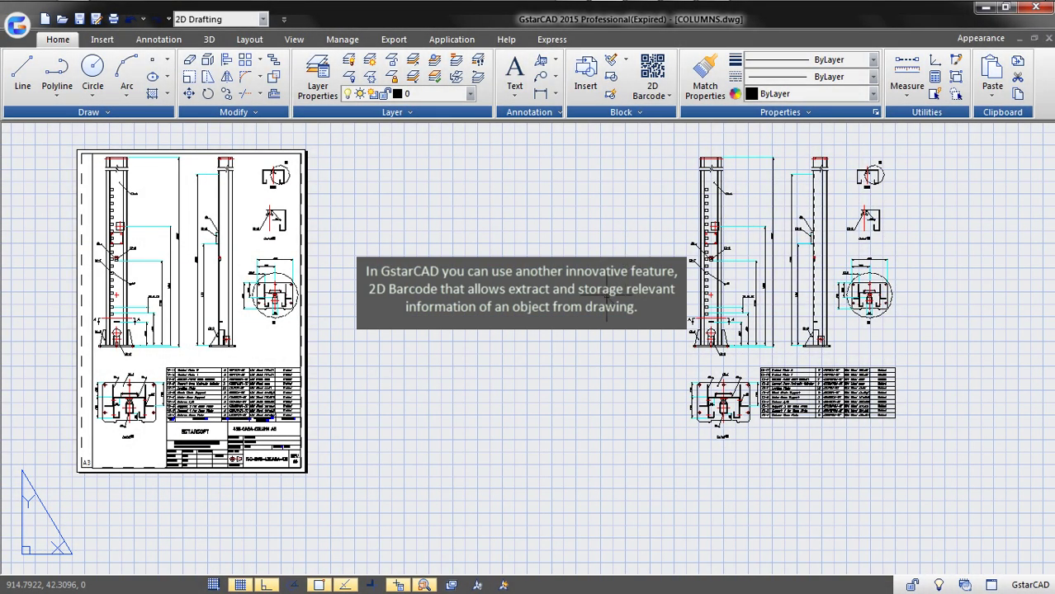
# Step: Load the COLUMNS title block attributes into the 2D code data, with 'A4' on line one
pyautogui.moveTo(606, 297); pyautogui.dragTo(631, 334, button='middle')
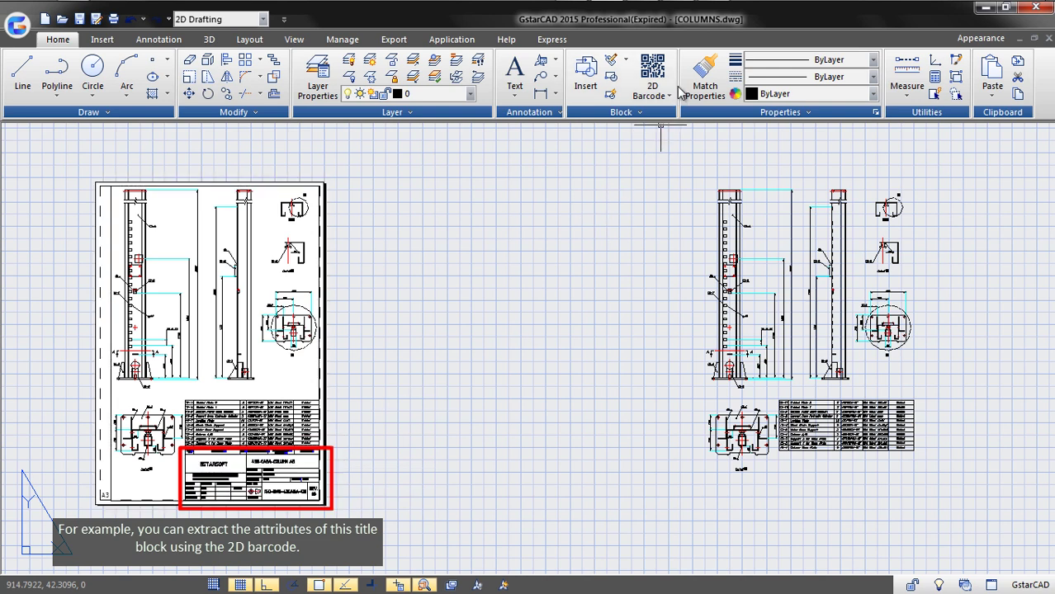
pyautogui.click(652, 72)
pyautogui.click(569, 324)
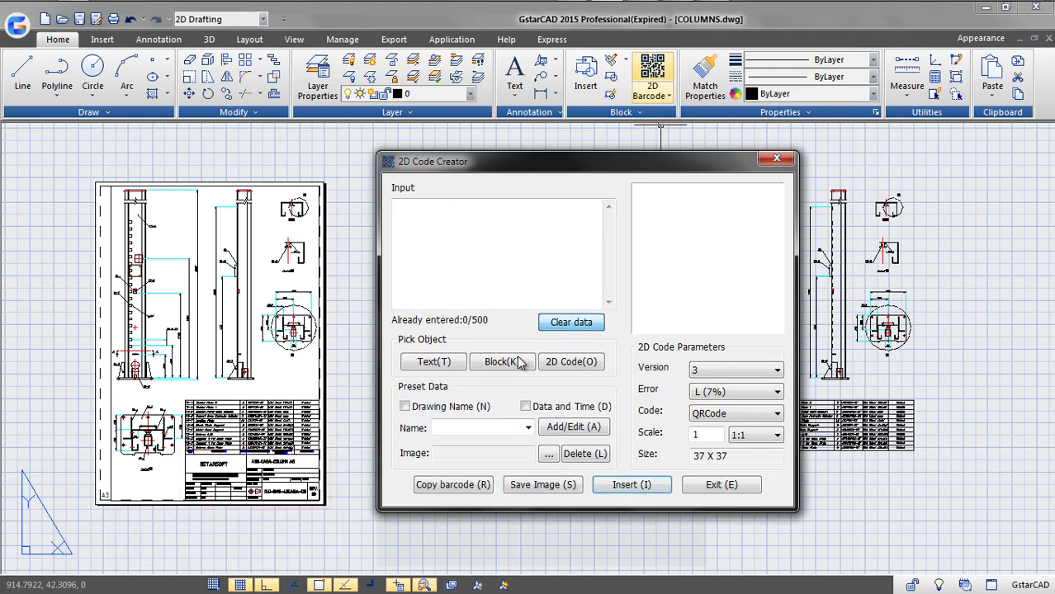
pyautogui.click(503, 362)
pyautogui.click(326, 479)
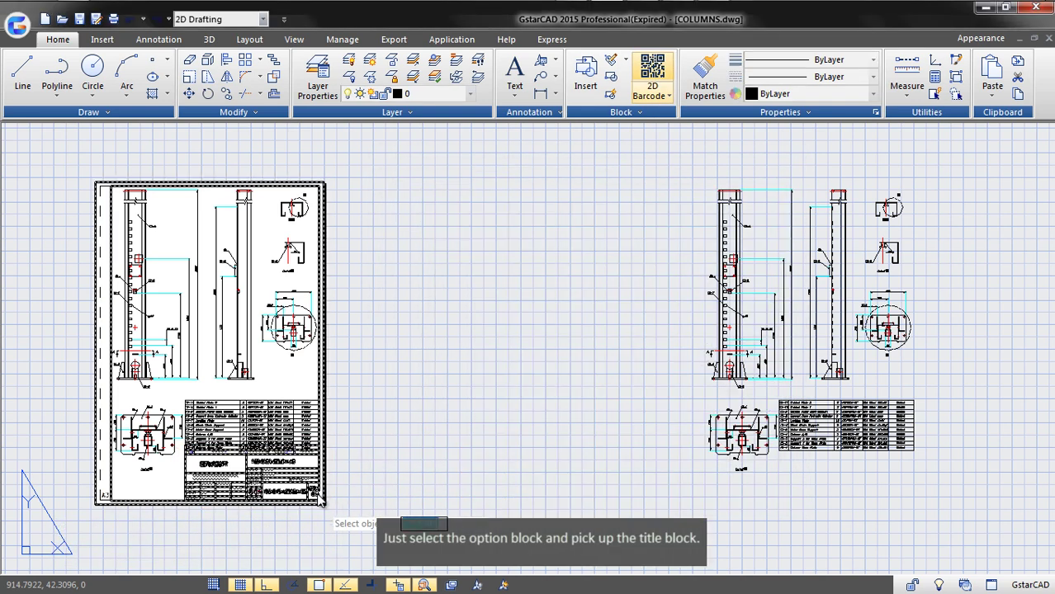
pyautogui.click(462, 206)
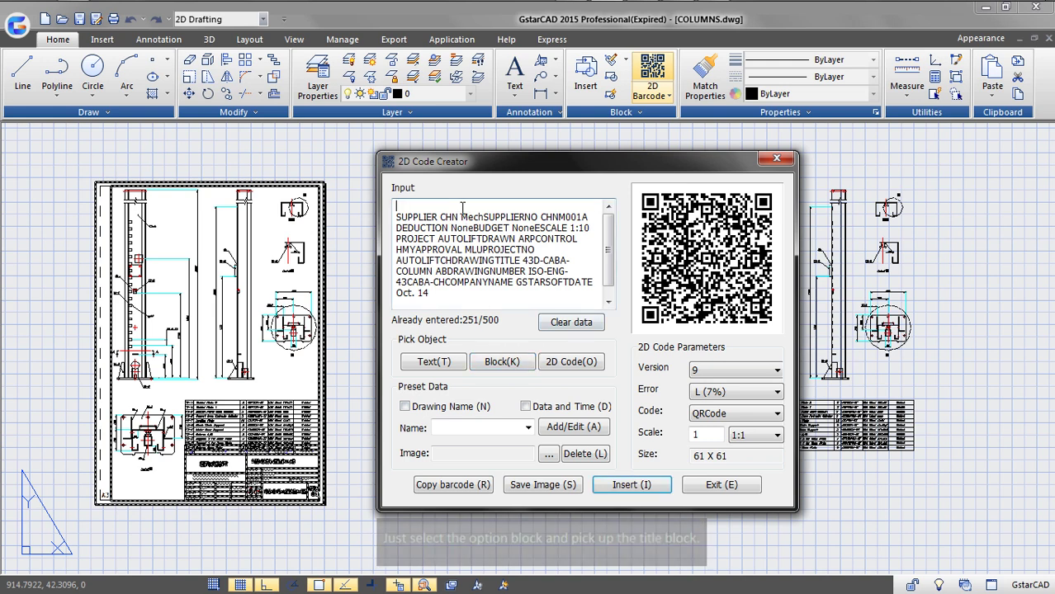
pyautogui.write('A44')
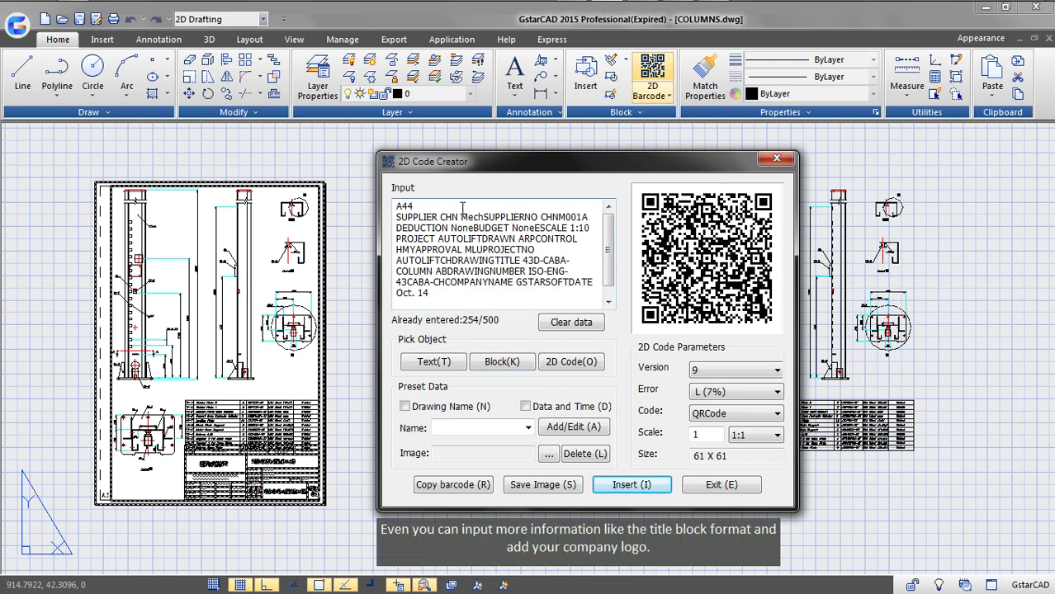
pyautogui.press('BackSpace')
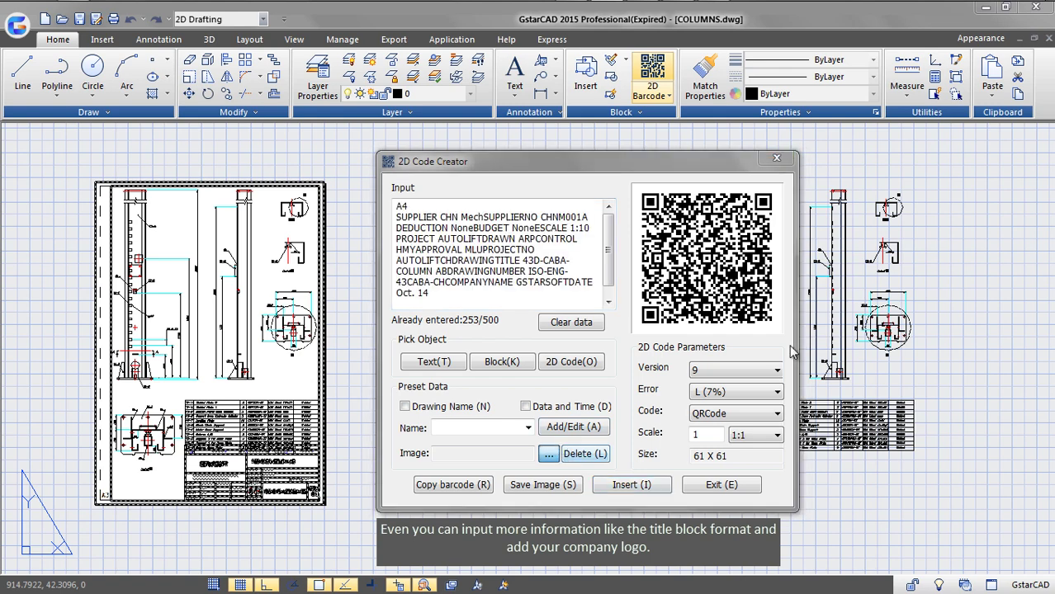
# Step: Add the g15.jpg logo and place the QR code below the right-hand parts table
pyautogui.click(547, 454)
pyautogui.click(964, 457)
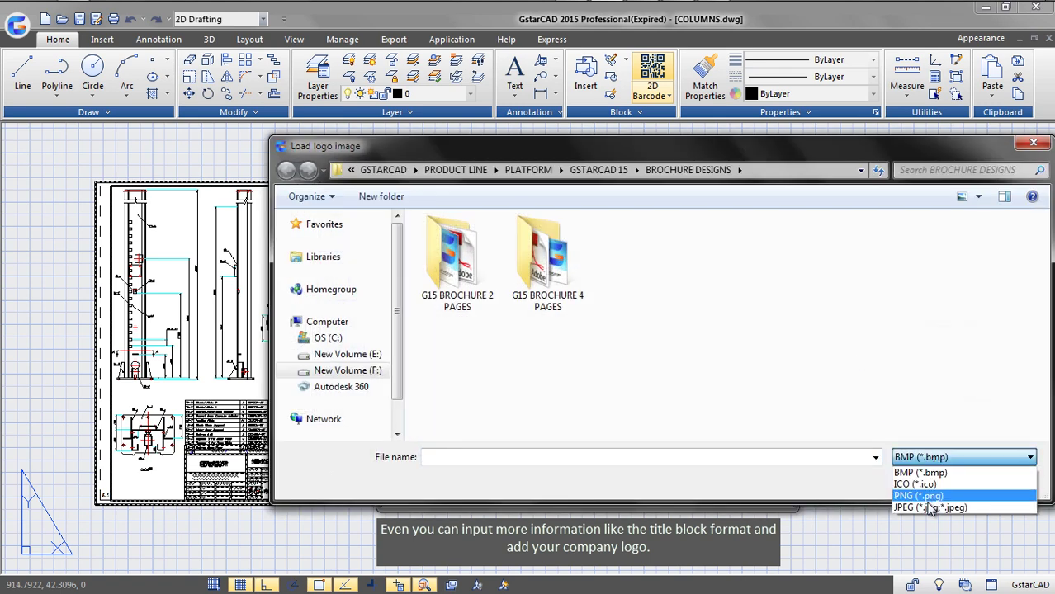
pyautogui.click(930, 507)
pyautogui.click(909, 256)
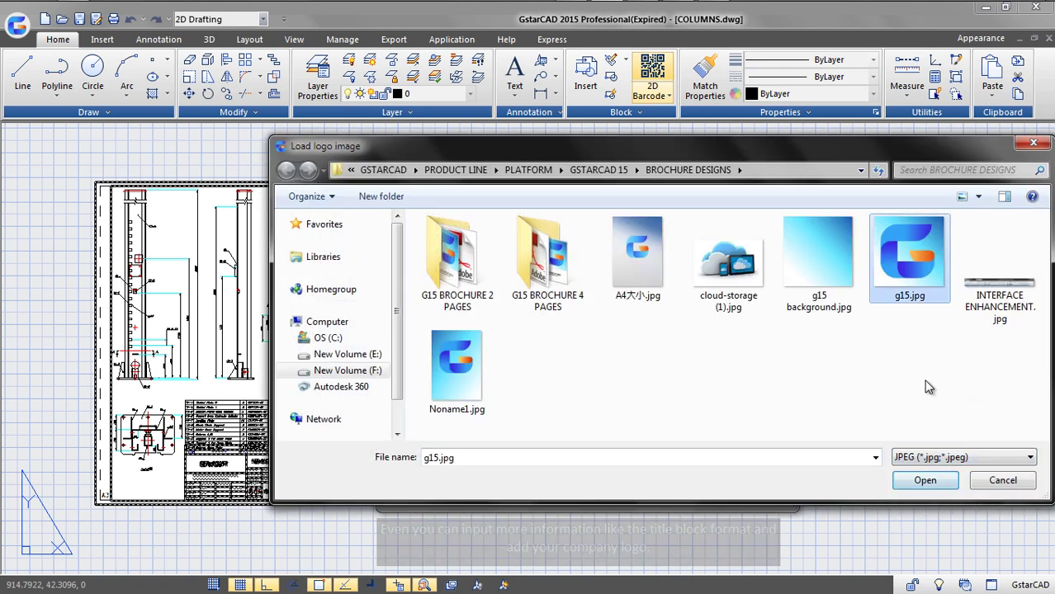
pyautogui.click(922, 484)
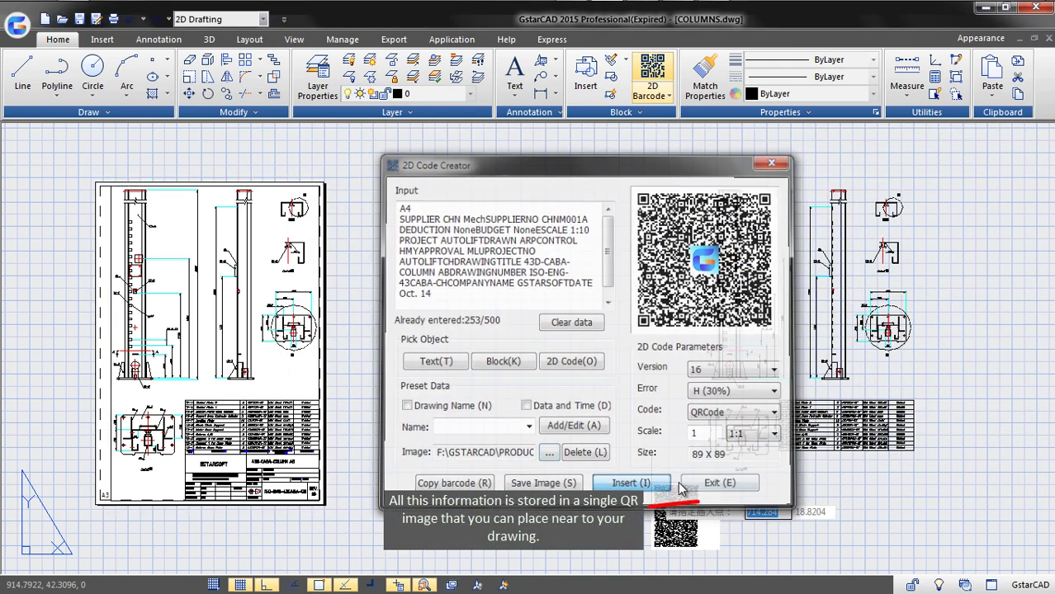
pyautogui.click(841, 499)
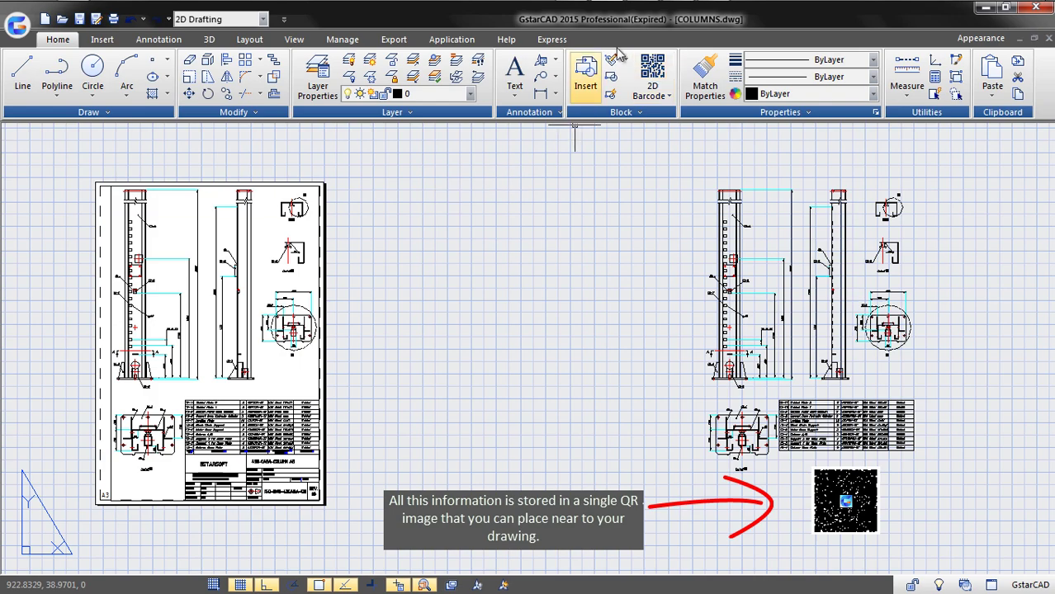
pyautogui.click(577, 13)
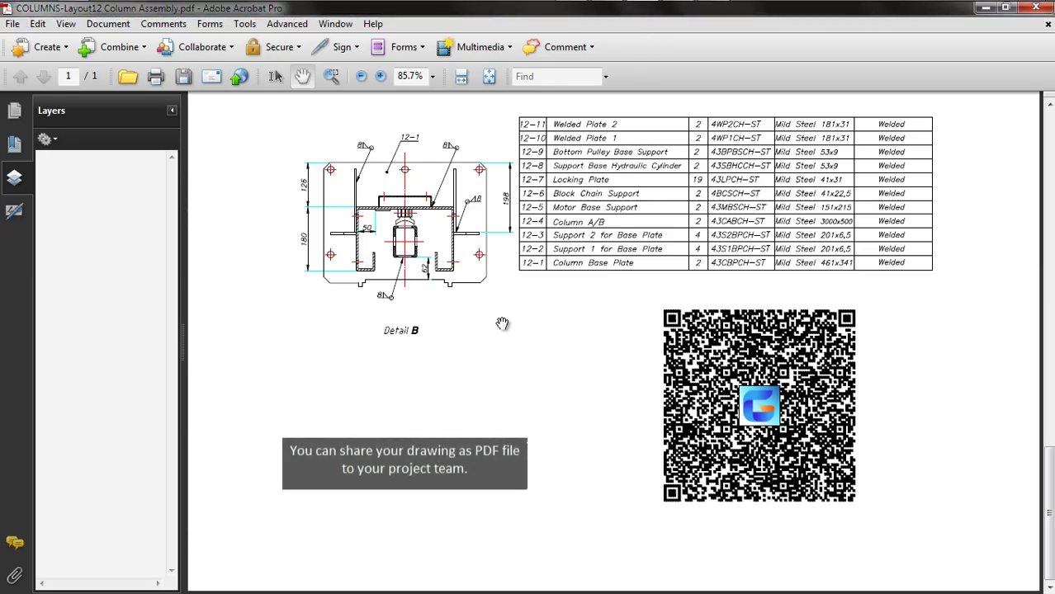
pyautogui.keyDown('ctrl'); pyautogui.scroll(-1, 501, 323); pyautogui.keyUp('ctrl')
pyautogui.scroll(5, 694, 290)
pyautogui.scroll(3, 690, 472)
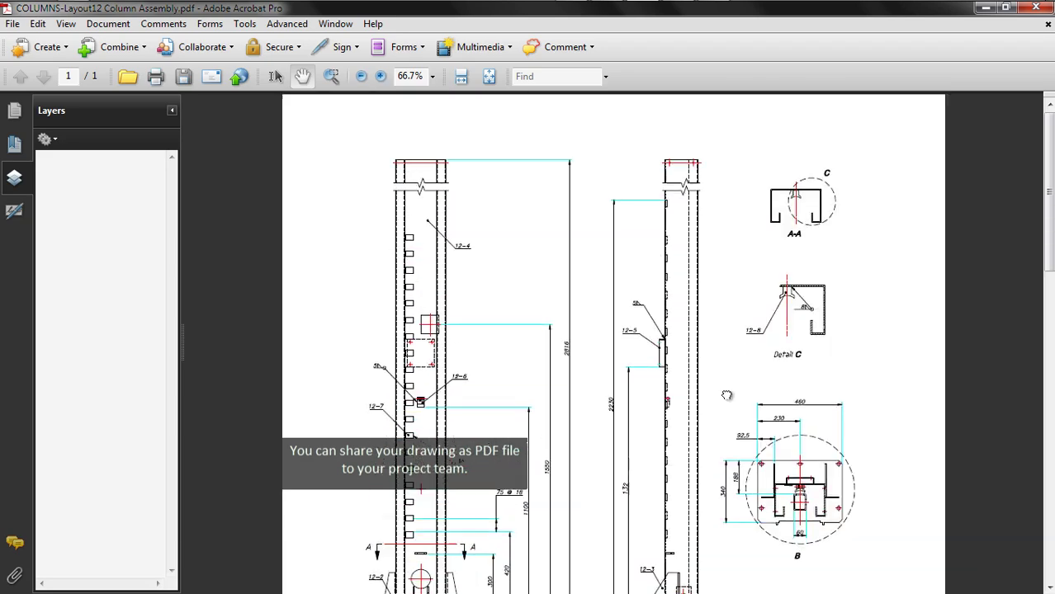
pyautogui.scroll(-5, 726, 396)
pyautogui.scroll(-5, 619, 443)
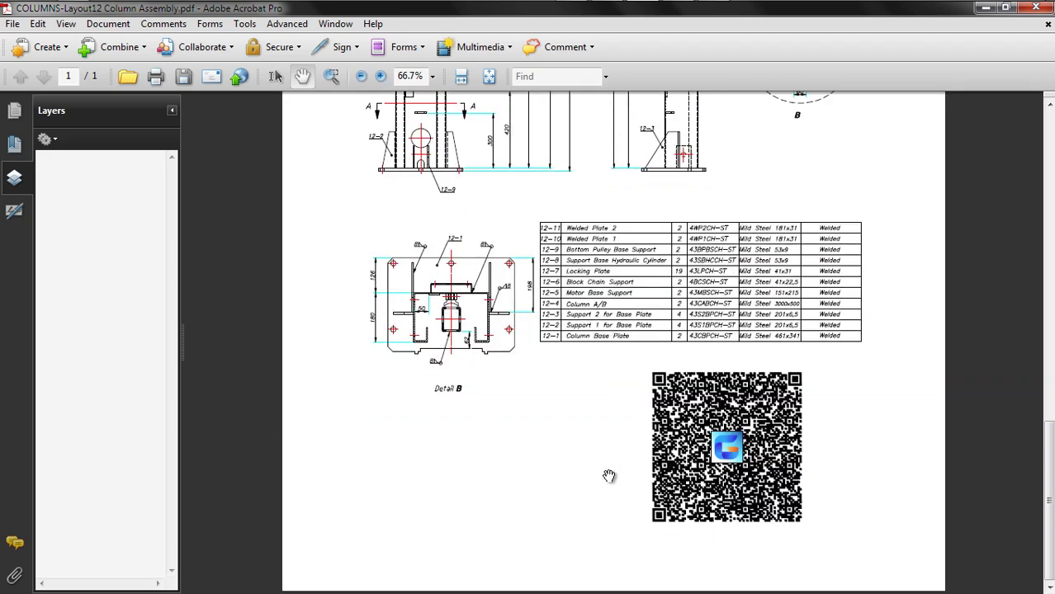
pyautogui.keyDown('ctrl'); pyautogui.scroll(1, 608, 476); pyautogui.keyUp('ctrl')
pyautogui.keyDown('ctrl'); pyautogui.scroll(1, 608, 477); pyautogui.keyUp('ctrl')
pyautogui.scroll(-1, 608, 476)
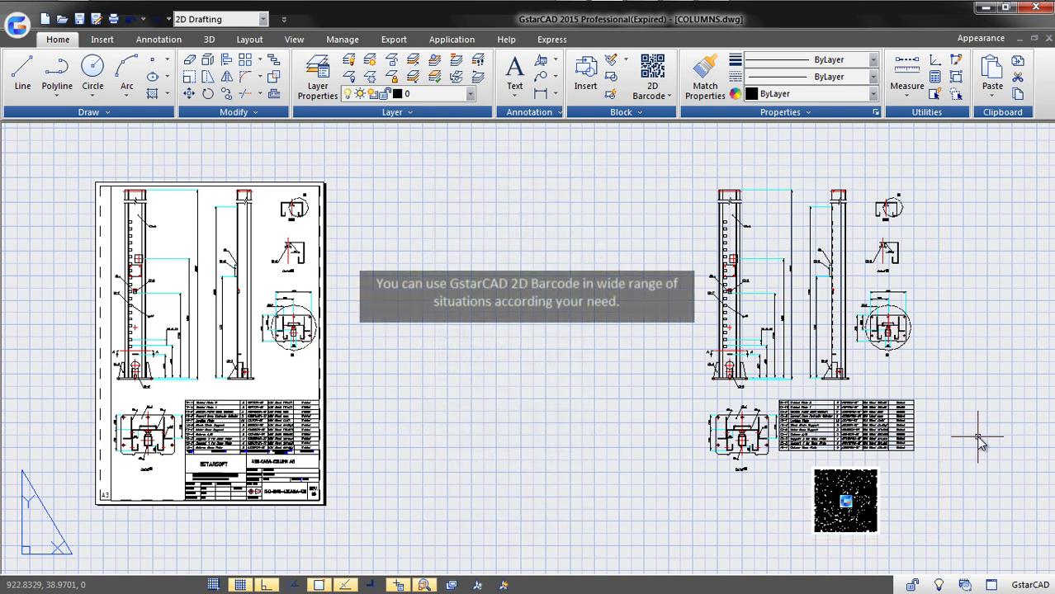
# Step: Pan the COLUMNS drawing view down slightly
pyautogui.moveTo(978, 441); pyautogui.dragTo(983, 469, button='middle')
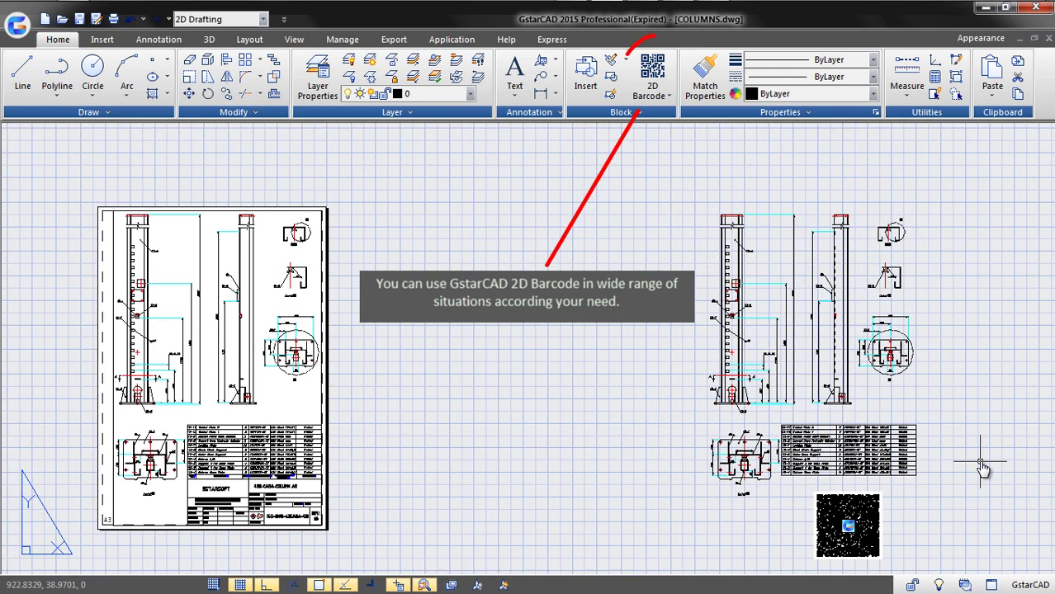